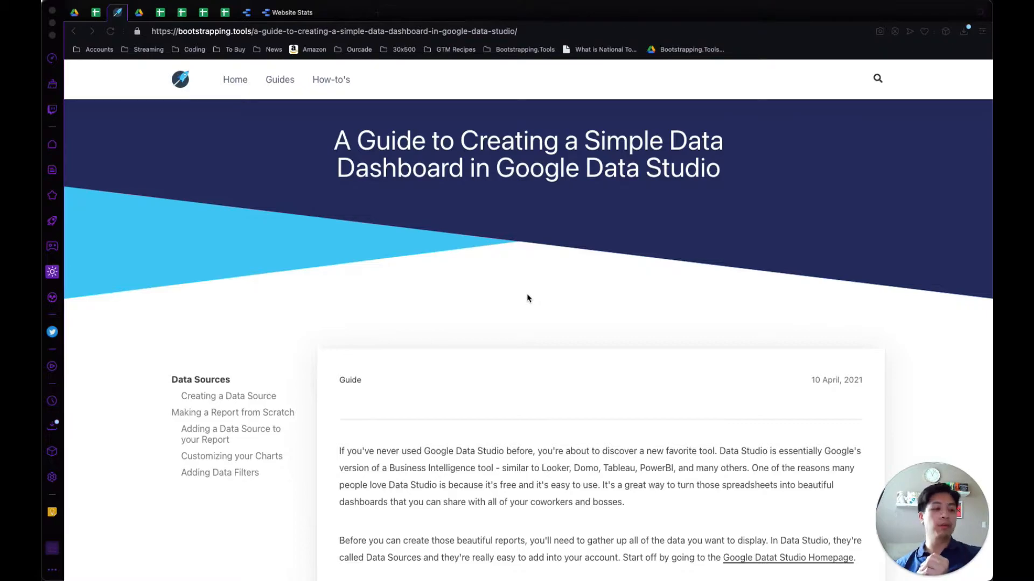
- Switch to the Website Stats report and add a second page to it
click(297, 13)
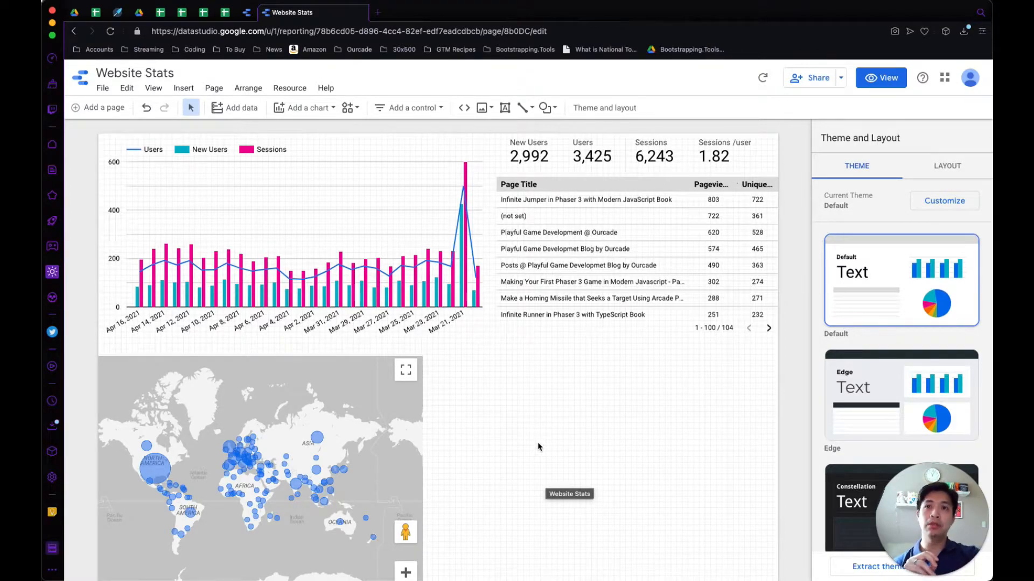
scroll(540, 444, down, 3)
scroll(576, 463, up, 3)
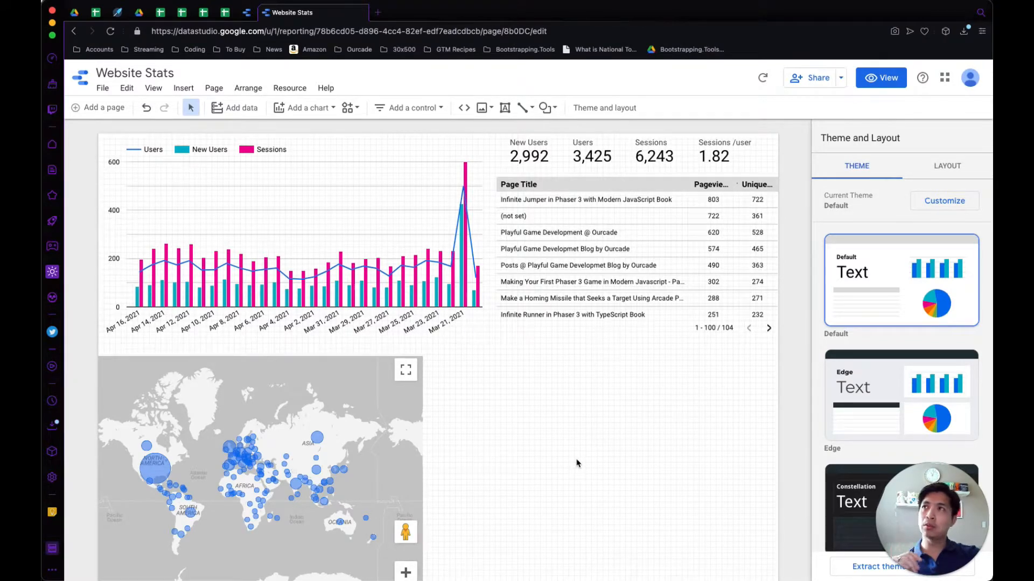
click(92, 115)
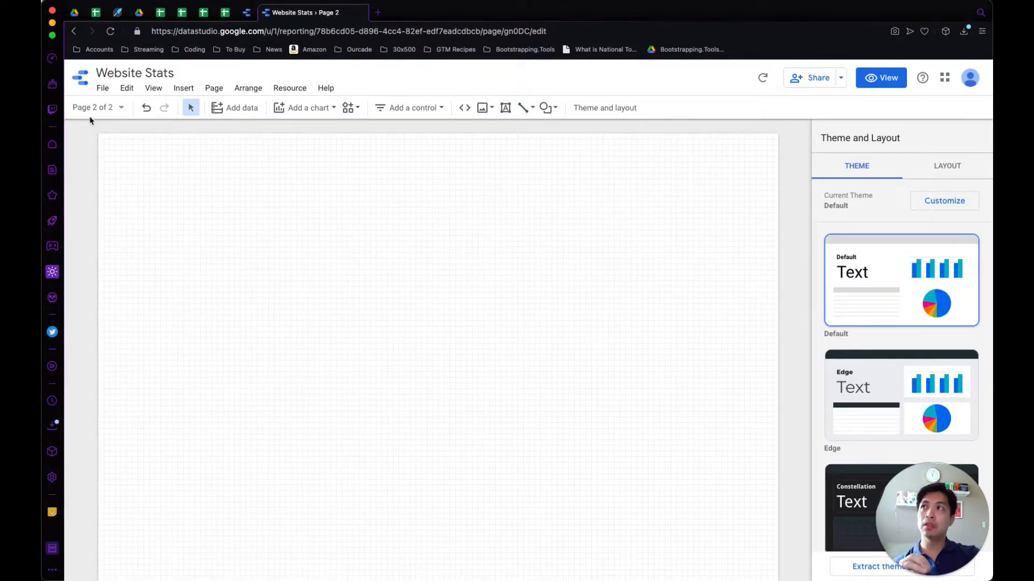
- Rename Page 1 of the report as User Stats
click(111, 111)
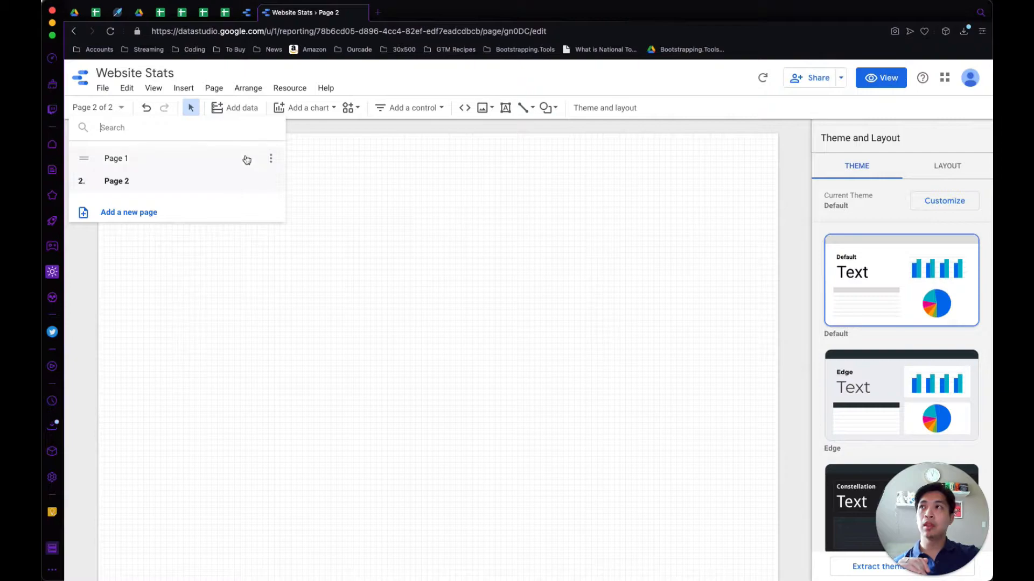
mouse_move(84, 158)
mouse_down()
mouse_move(84, 195)
mouse_move(87, 156)
mouse_up()
click(272, 158)
click(328, 167)
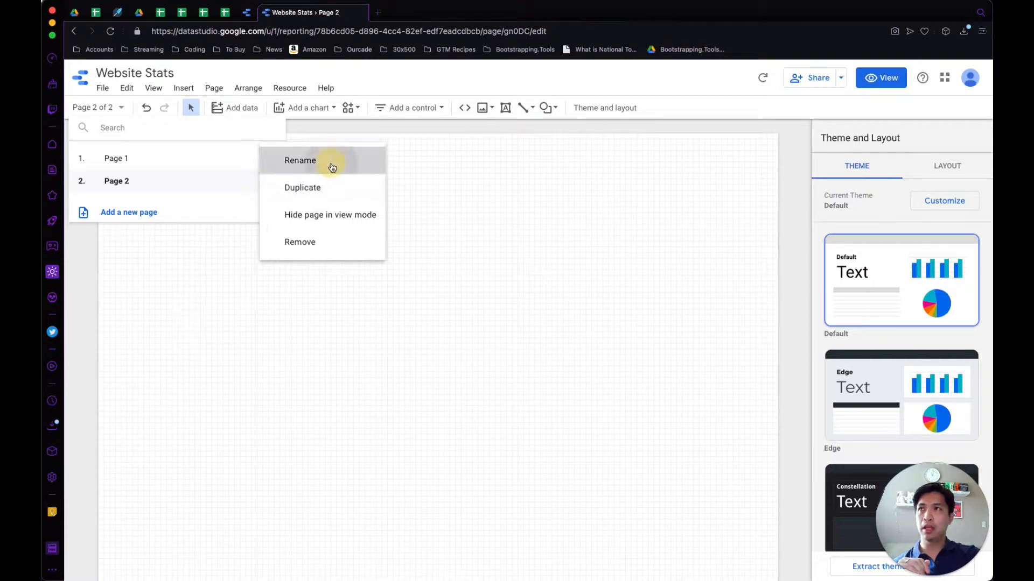
click(143, 154)
click(133, 162)
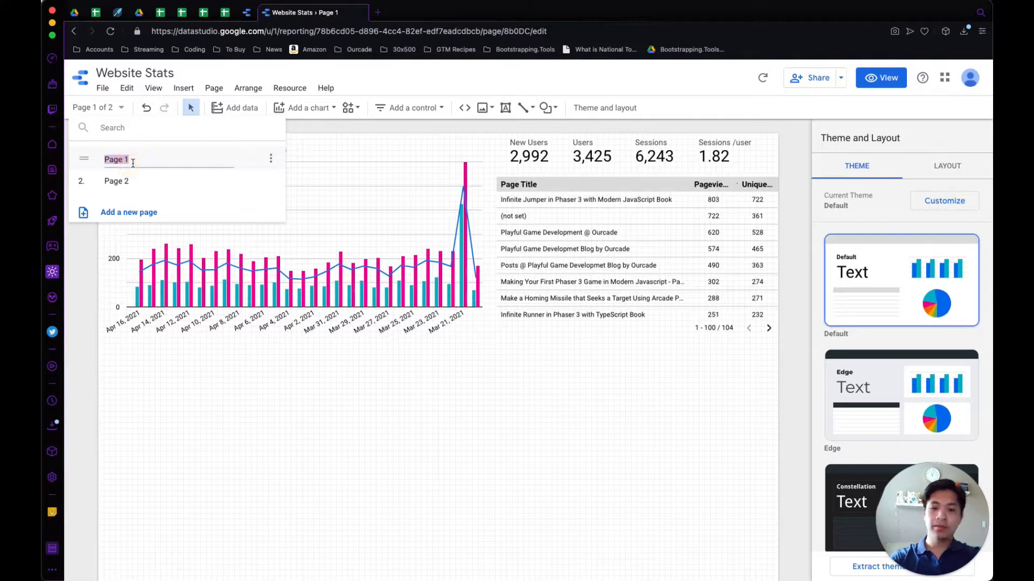
text(User Stats)
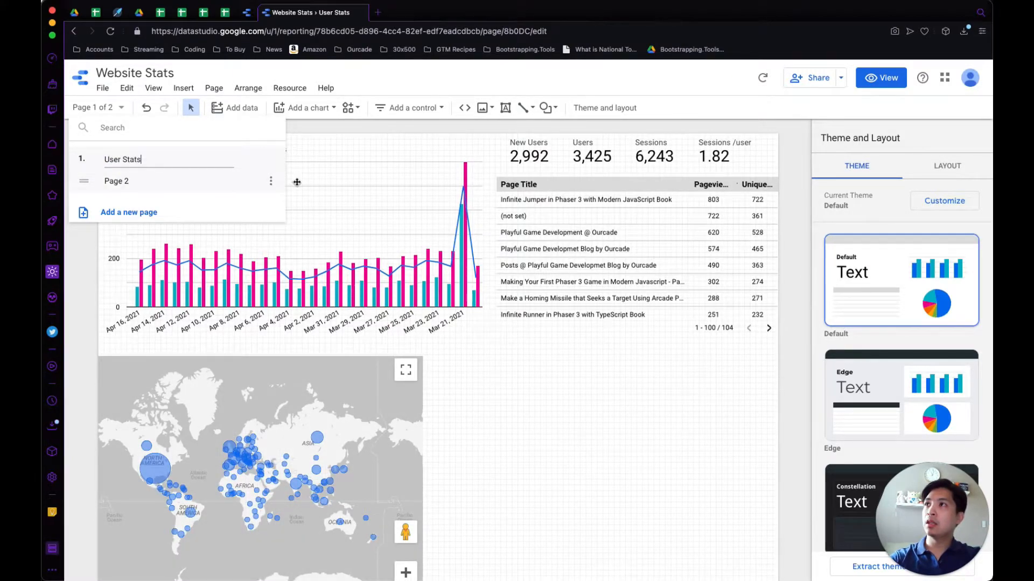
- Rename Page 2 of the report as Page Stats and close the page list
click(271, 182)
click(281, 185)
click(146, 182)
triple_click(146, 182)
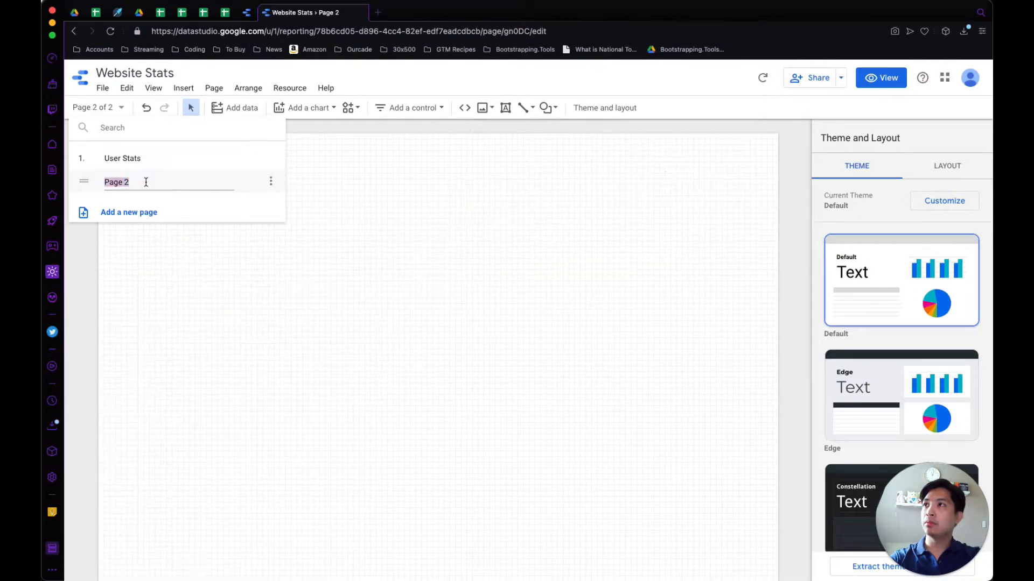
text(Pages Stats)
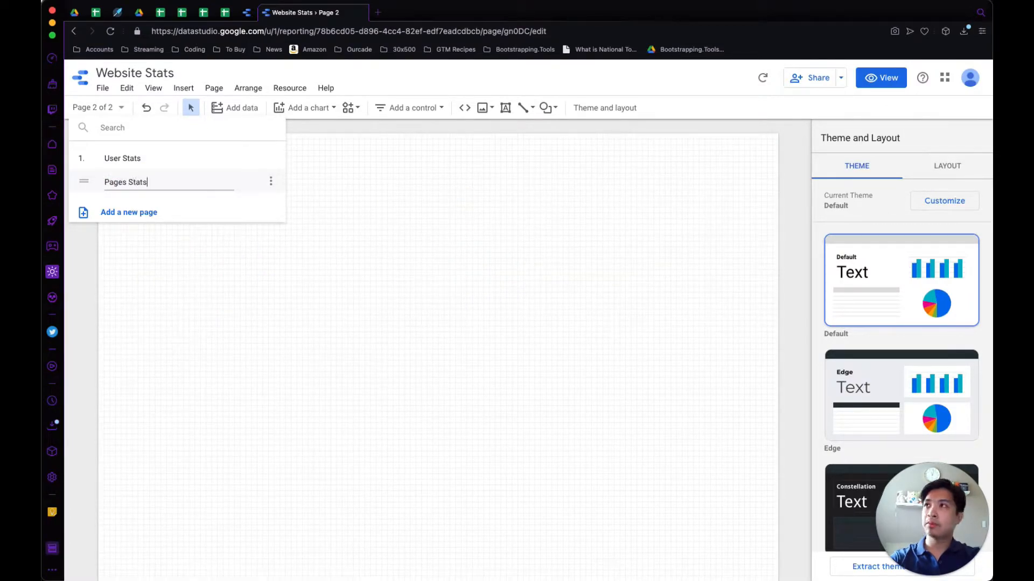
key(Return)
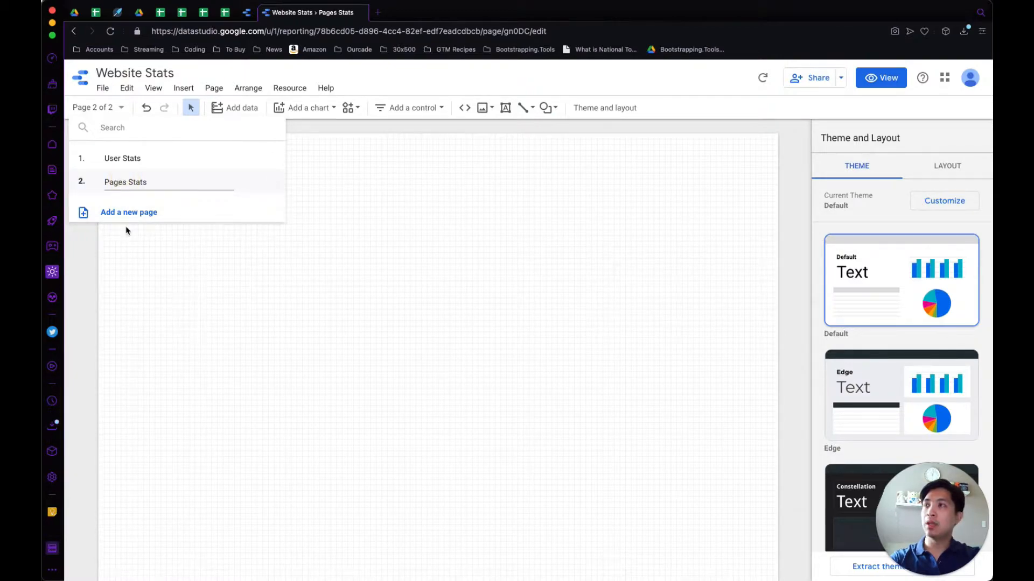
key(BackSpace)
key(Return)
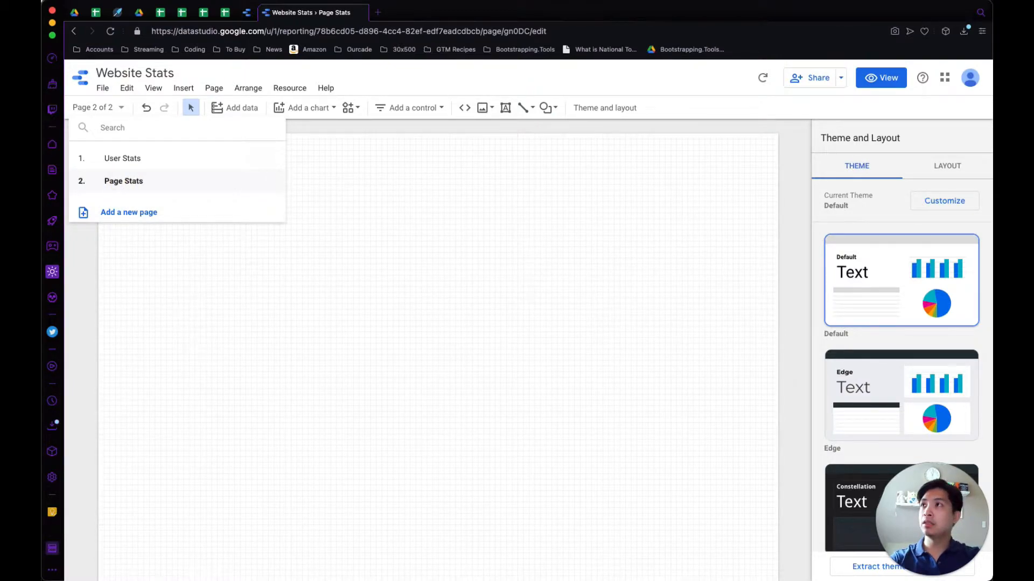
click(191, 269)
- Go back to the User Stats page and cut the Page Title table from it
click(98, 107)
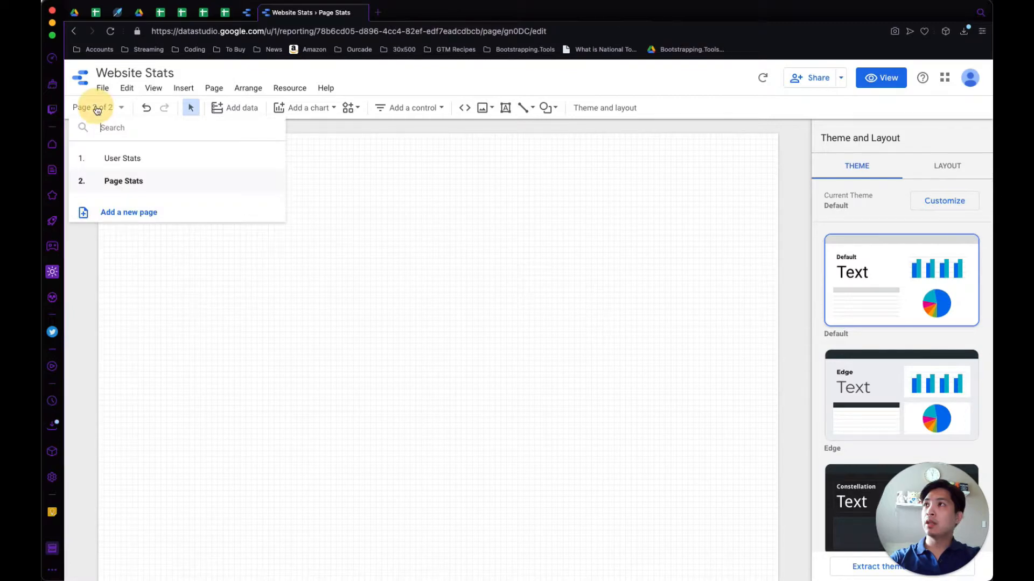
click(125, 162)
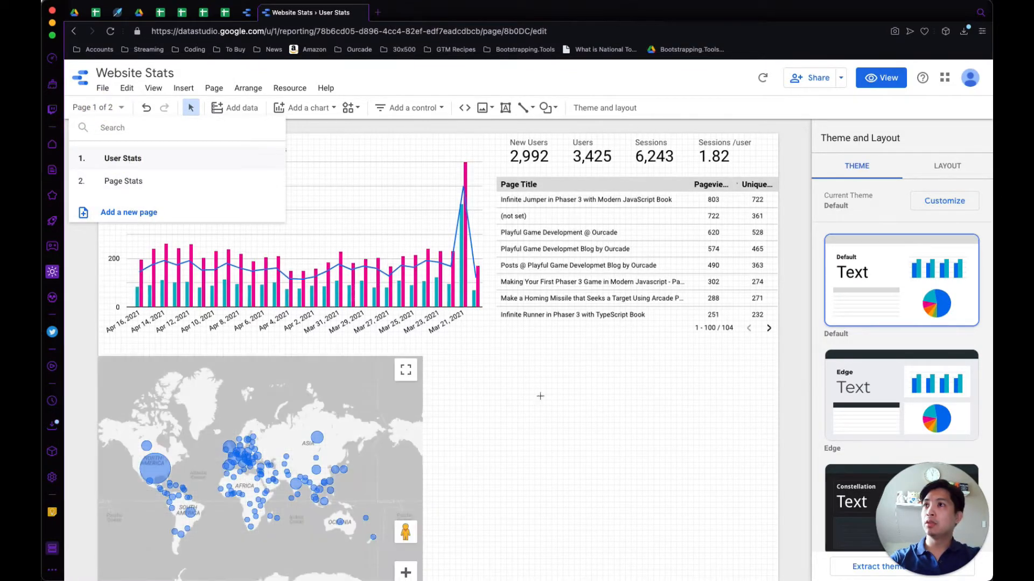
click(541, 395)
click(572, 265)
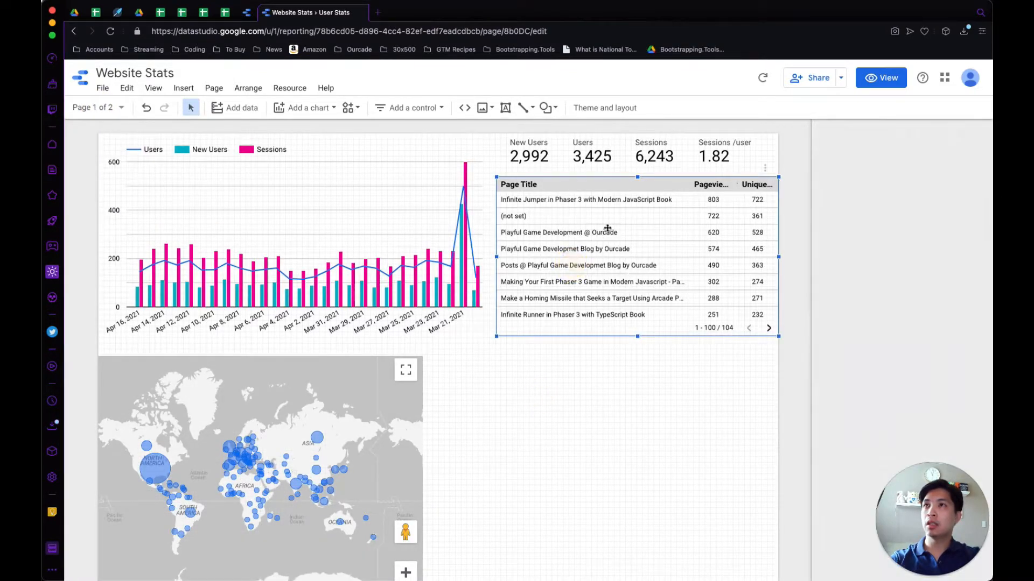
click(616, 264)
right_click(618, 264)
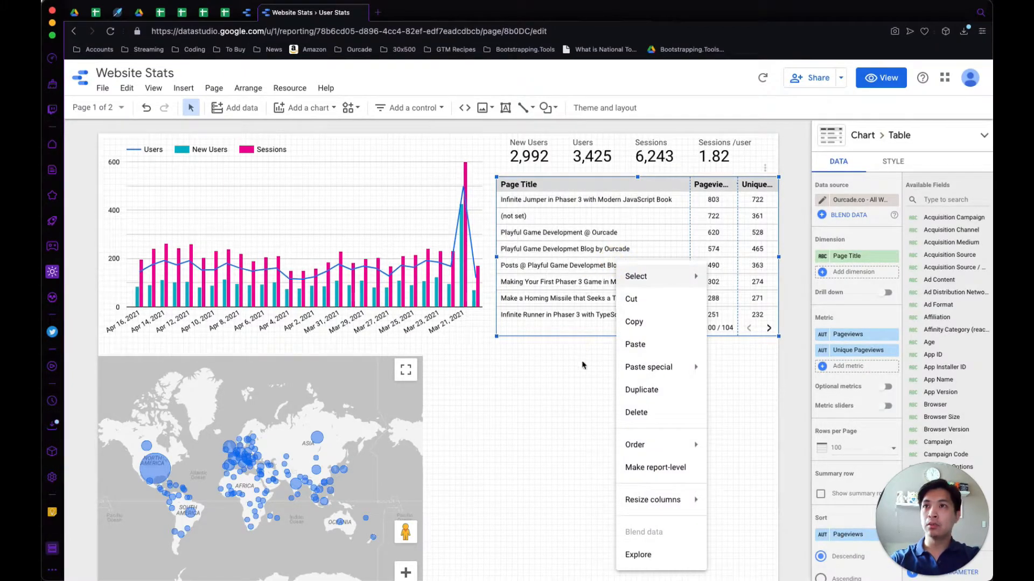
click(572, 390)
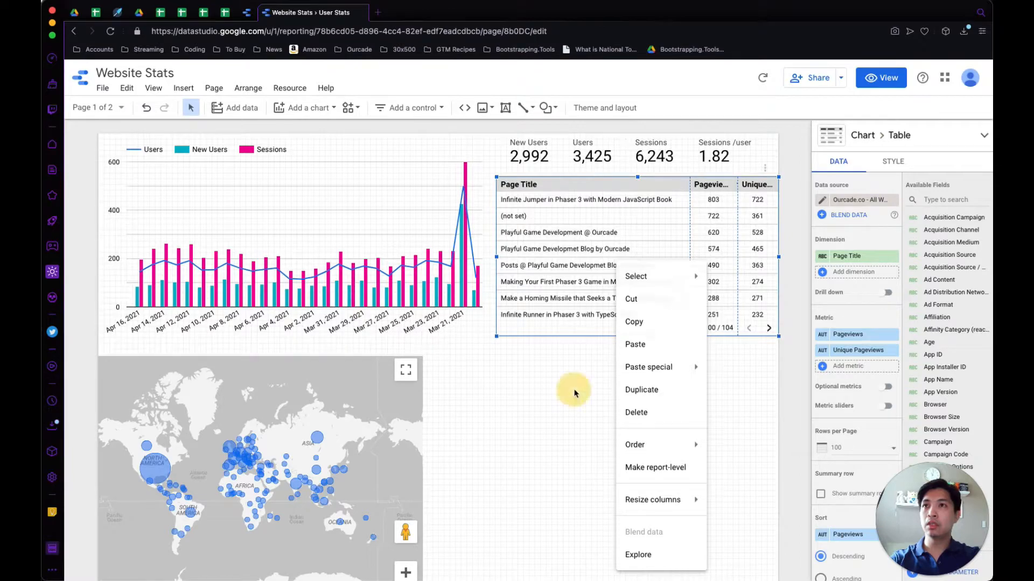
click(570, 290)
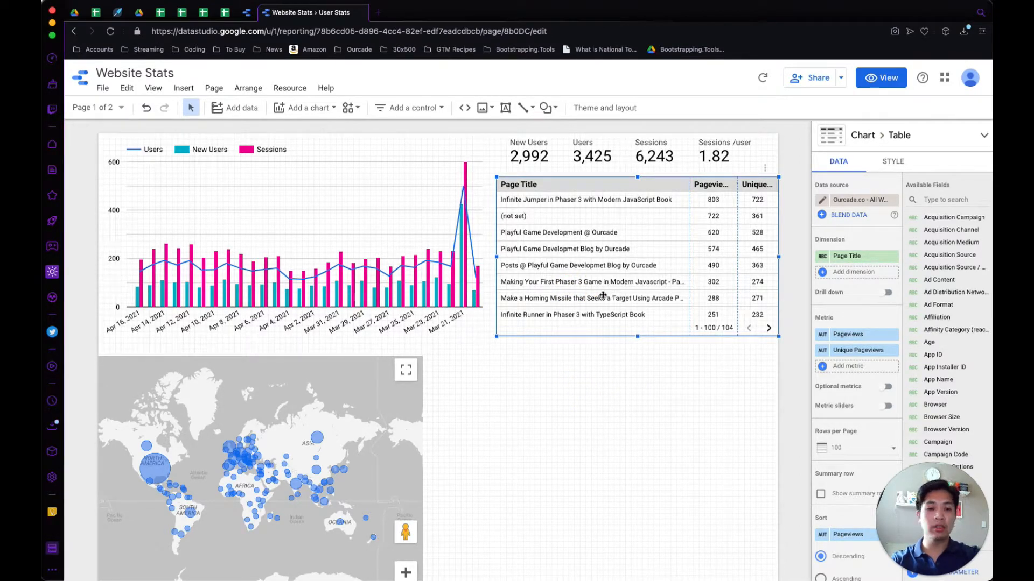
key(Delete)
- Paste the cut table onto the Page Stats page and move it toward the page's left side
click(79, 108)
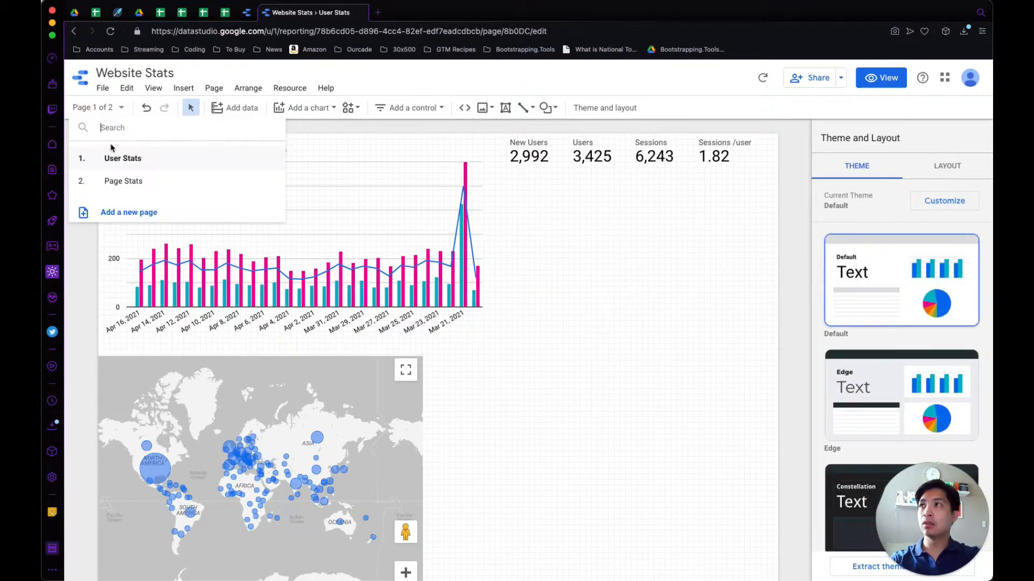
click(115, 180)
click(419, 319)
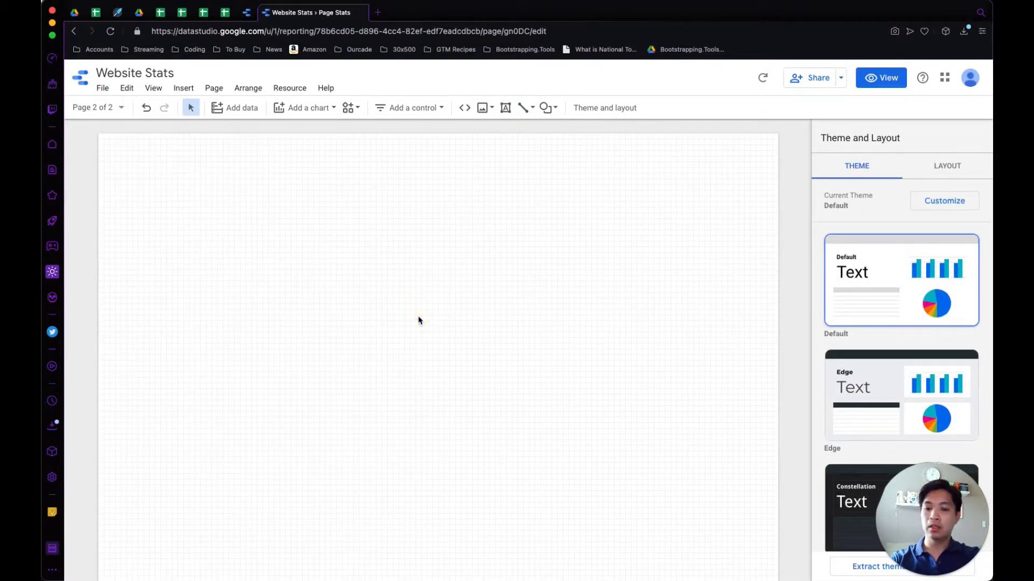
key(super+v)
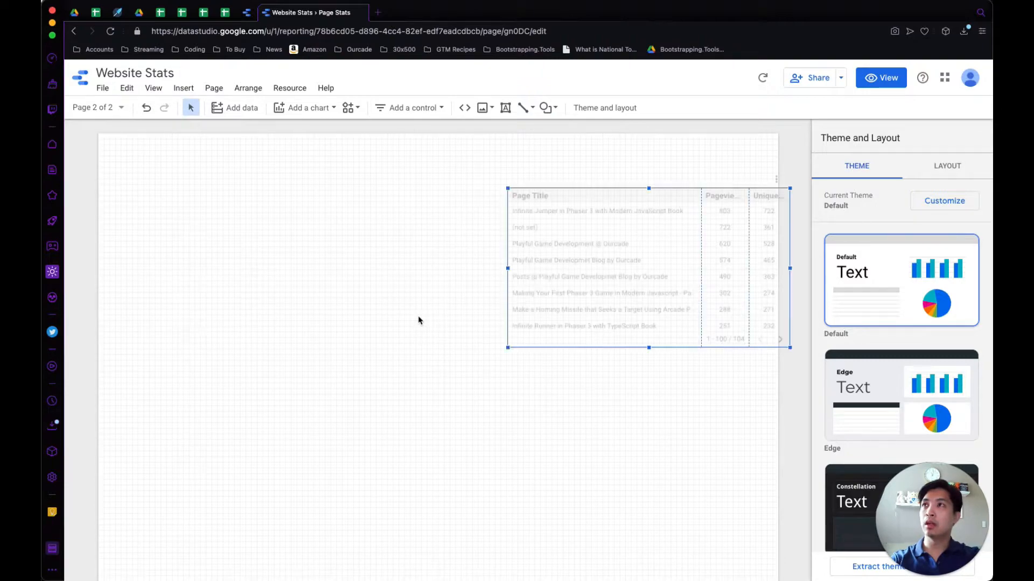
drag(601, 304, 392, 316)
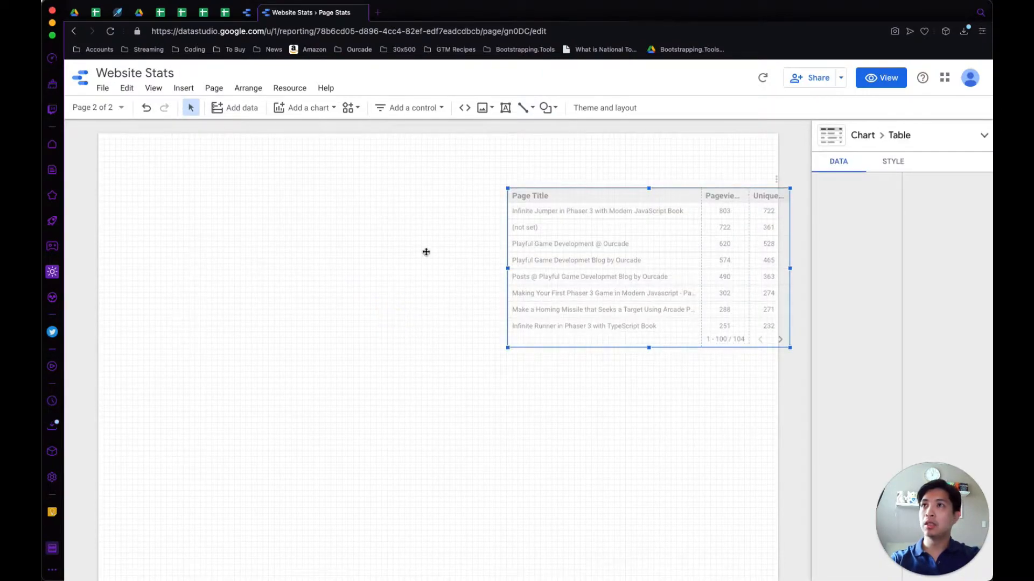
- Return to the User Stats page and move the world map to the page's lower right corner
click(90, 111)
click(108, 157)
click(604, 312)
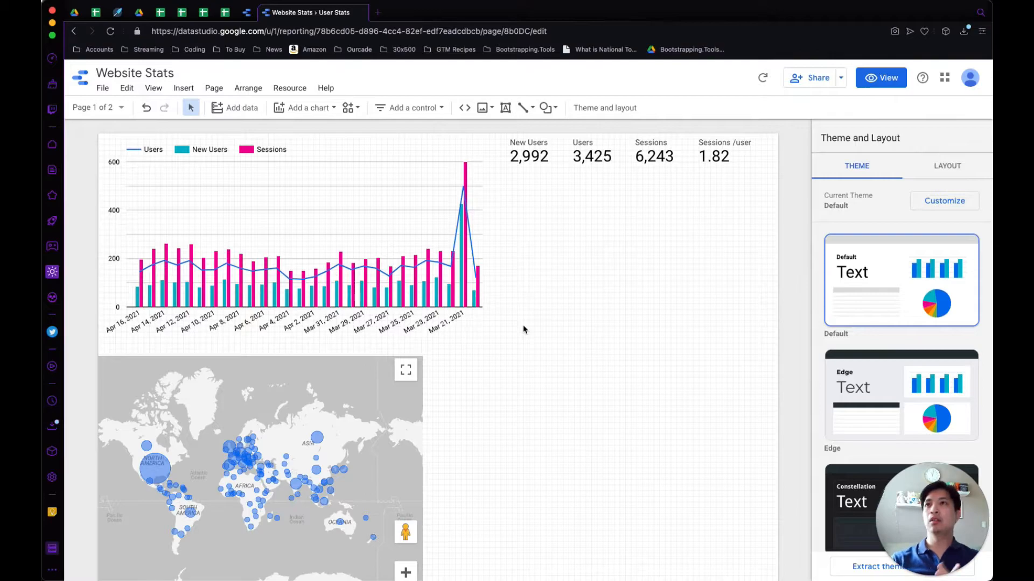
click(370, 413)
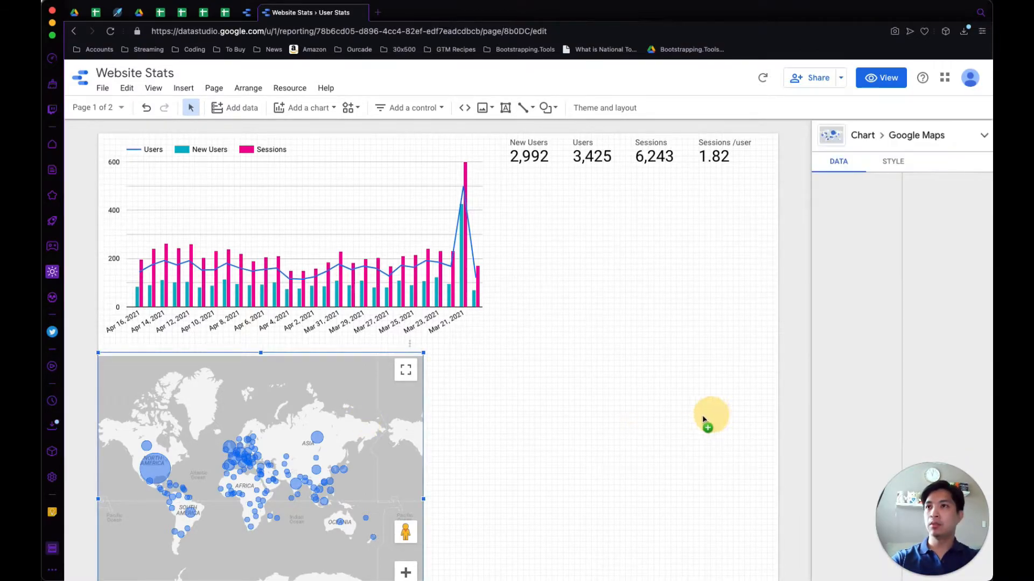
drag(338, 415, 693, 413)
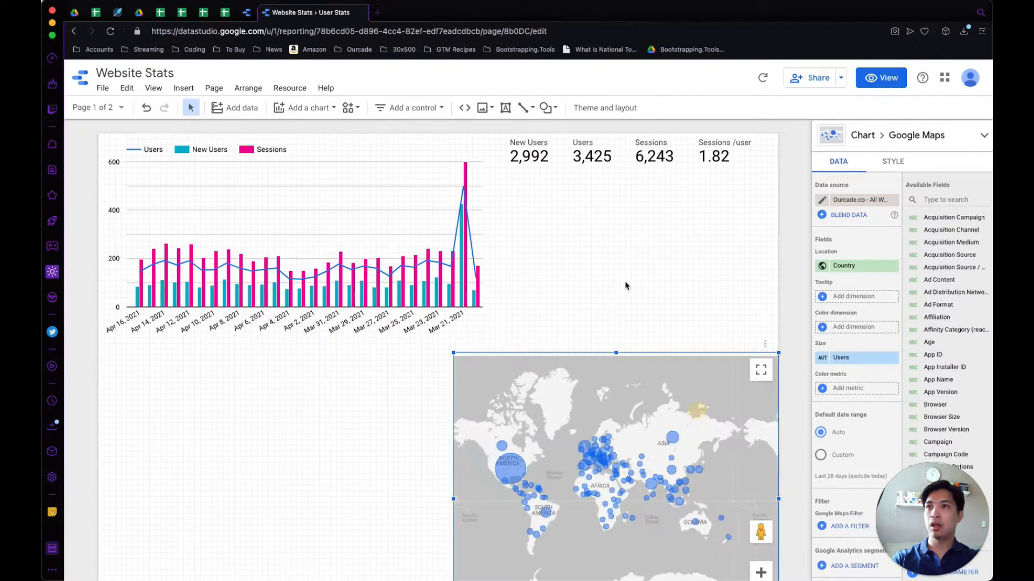
scroll(619, 291, down, 2)
drag(595, 413, 595, 418)
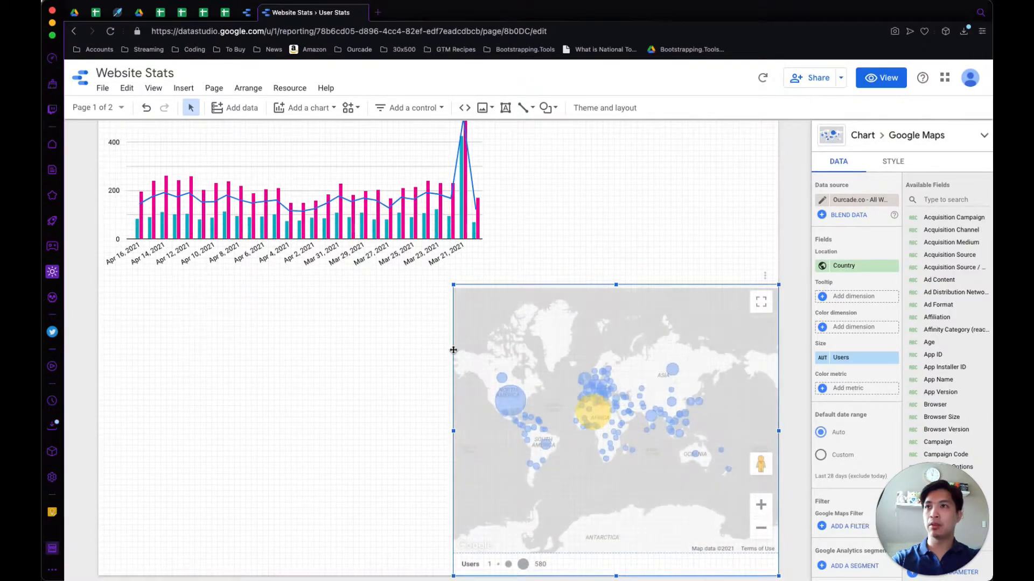
click(344, 330)
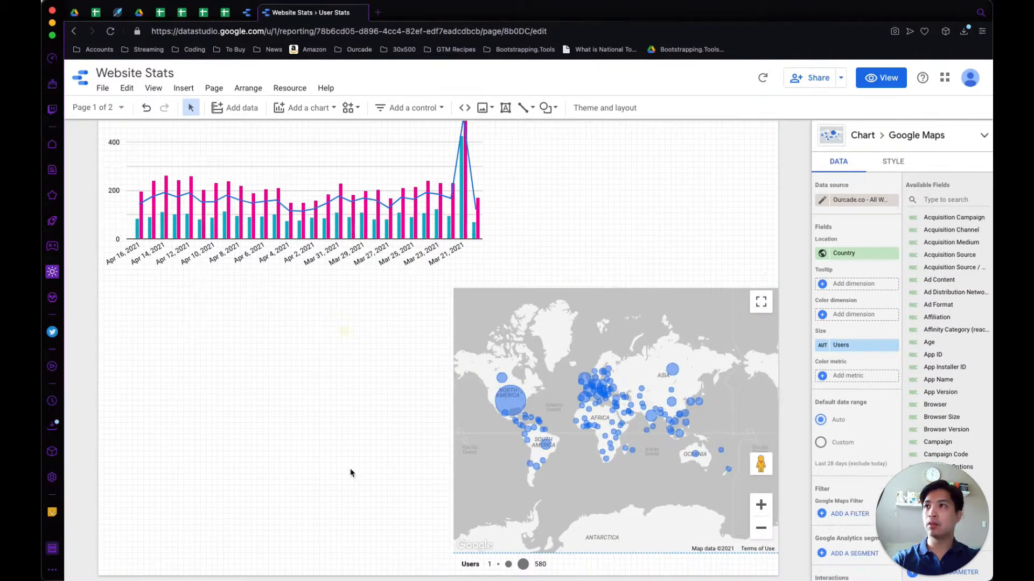
- Insert a stacked horizontal bar chart in the empty area beside the map, below the users and sessions chart
click(309, 116)
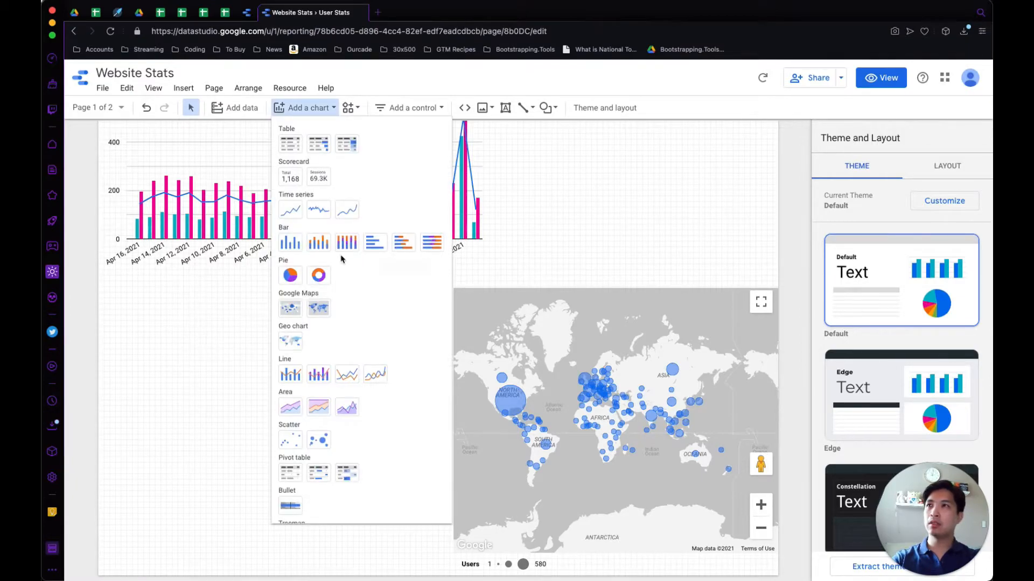
click(404, 247)
click(136, 305)
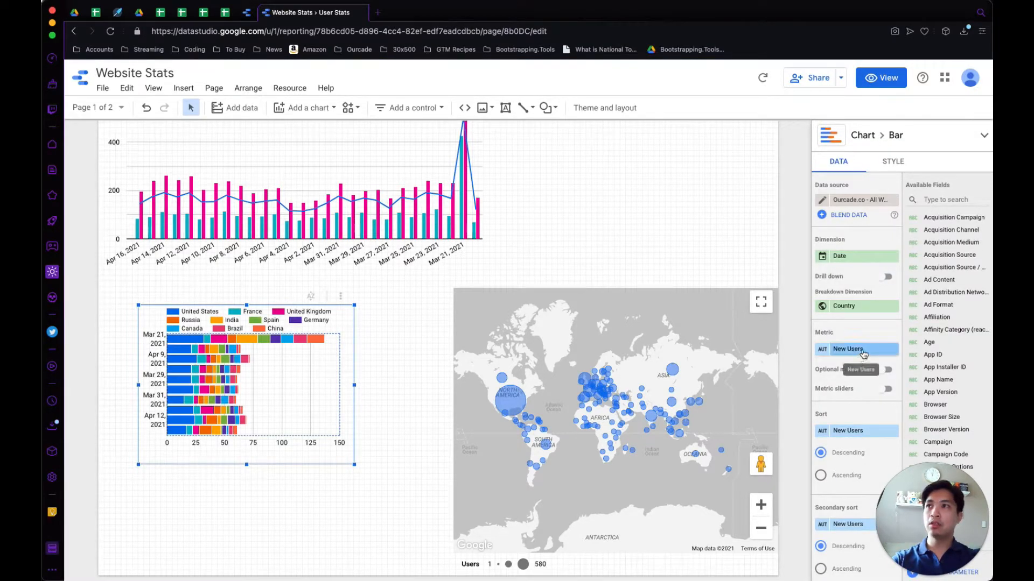
- Change the new bar chart's breakdown dimension from Country to Age
mouse_move(892, 308)
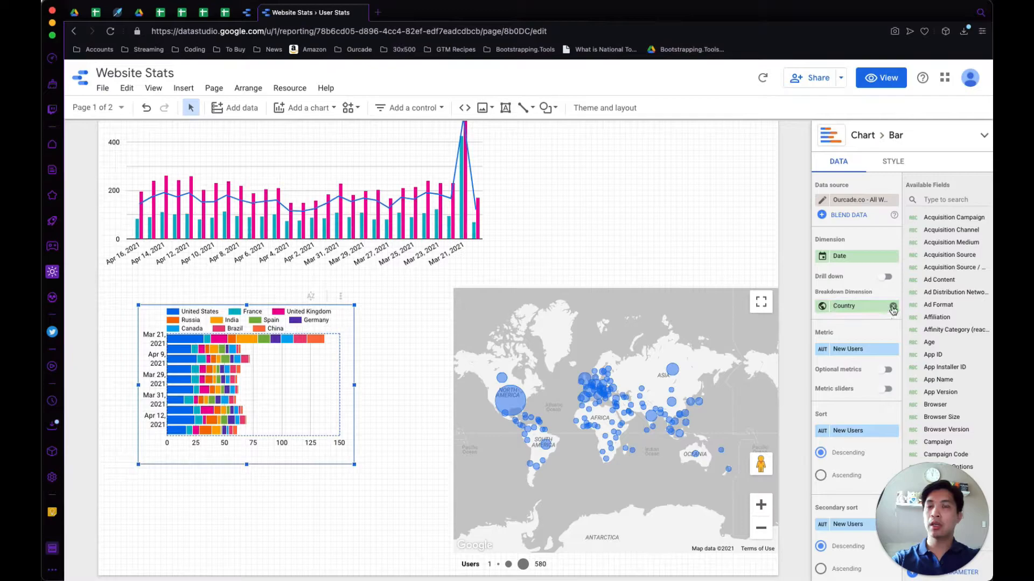
click(833, 308)
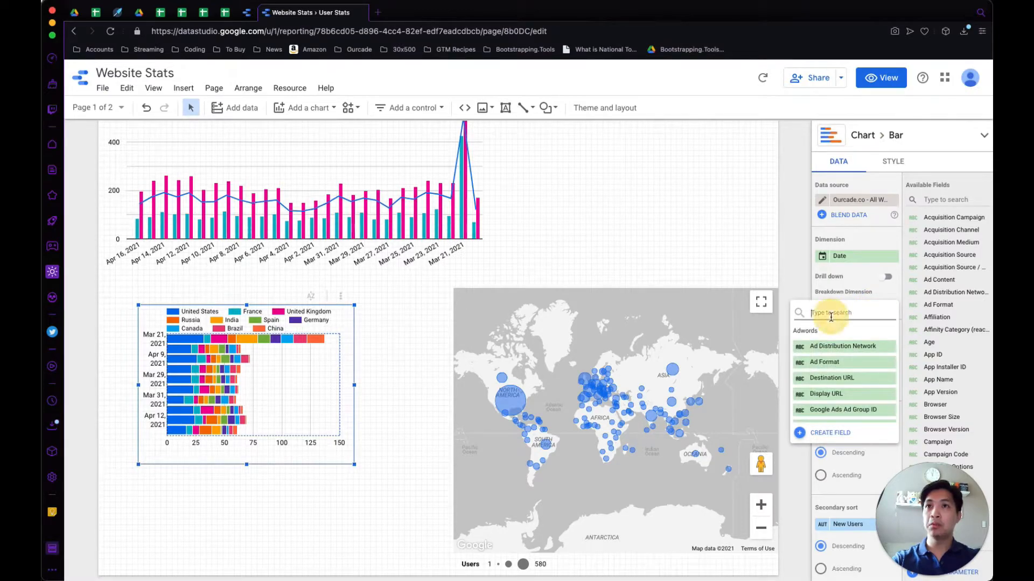
text(age)
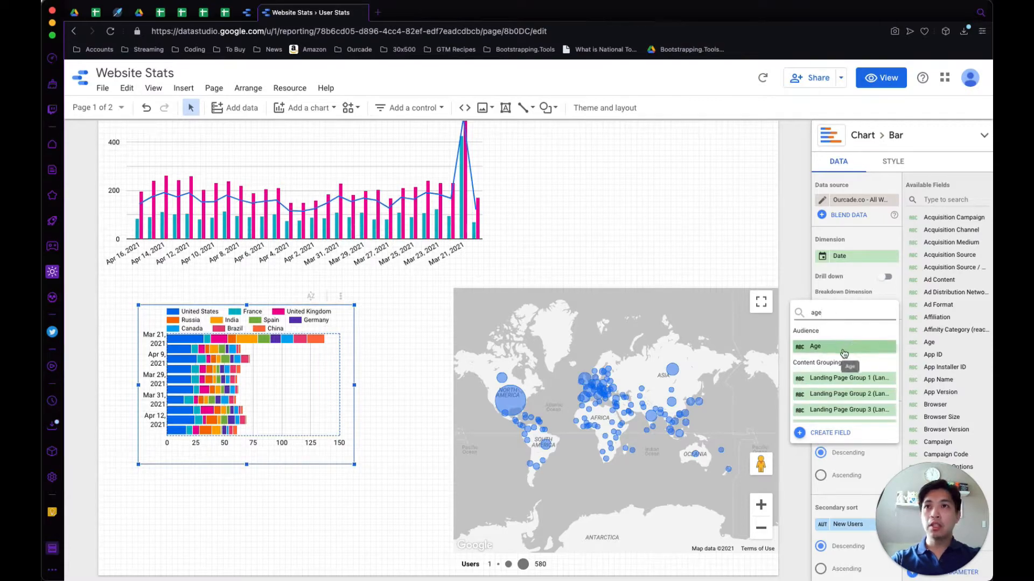
click(847, 359)
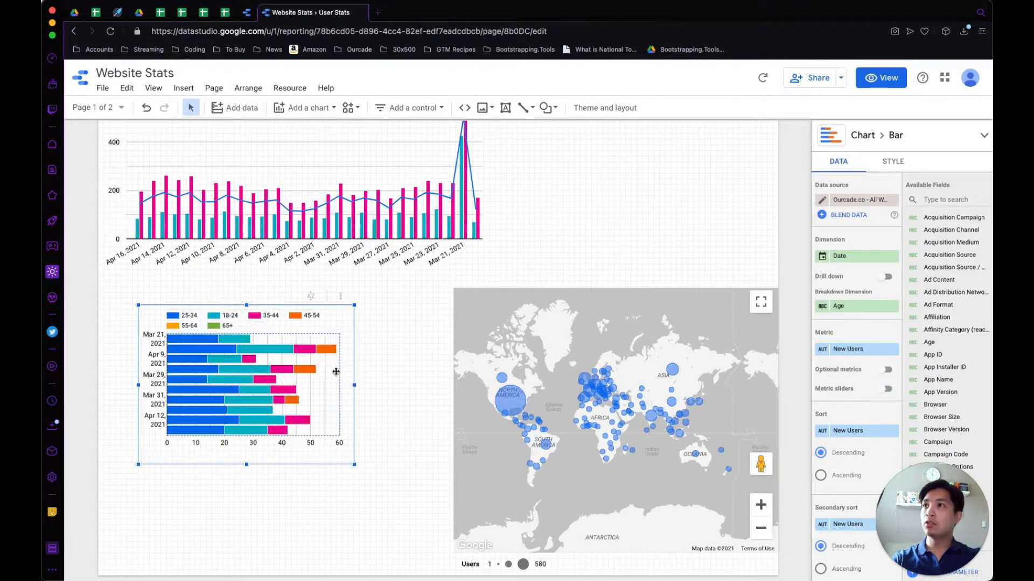
- Move the bar chart to the page's left edge and make Age its main dimension instead of Date, leaving the breakdown dimension empty
drag(247, 368, 207, 364)
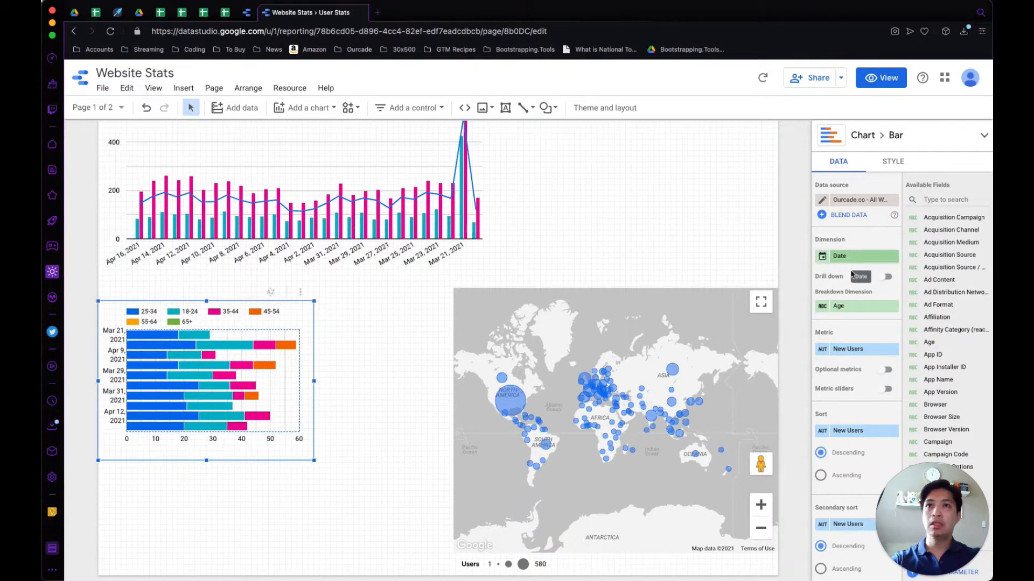
drag(853, 305, 853, 307)
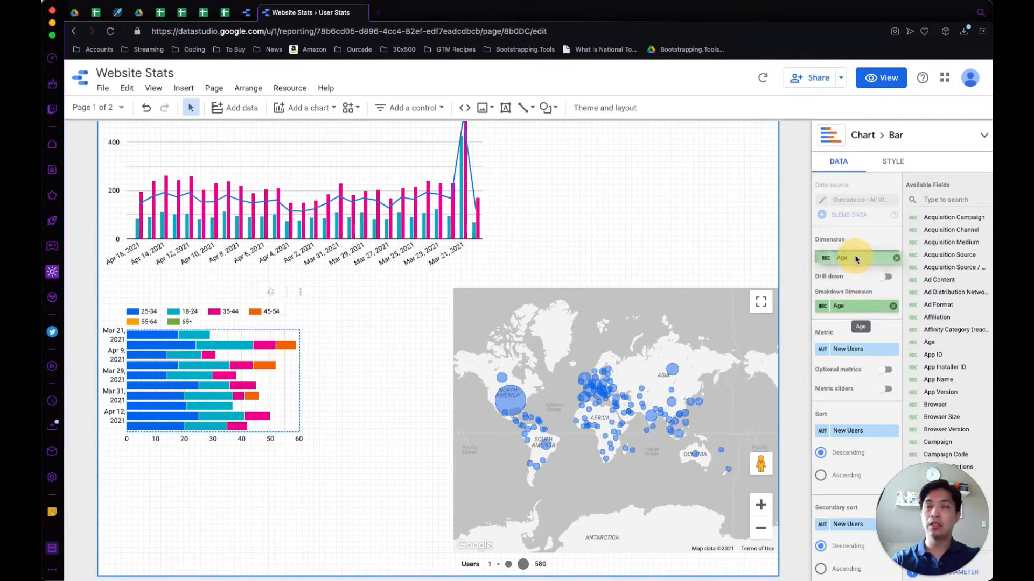
drag(856, 258, 855, 257)
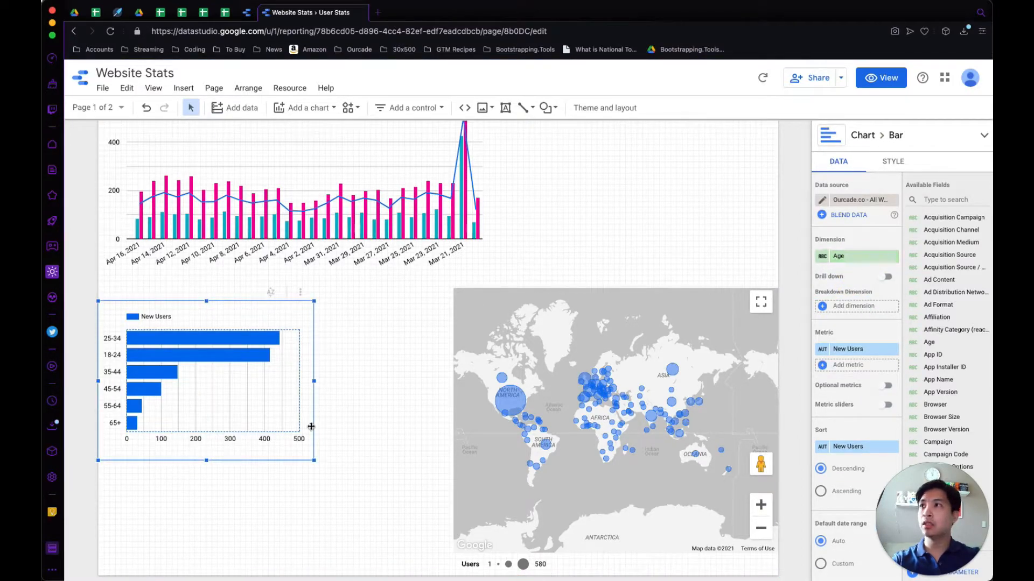
- Add Users as a second metric of the age bar chart, alongside New Users
click(853, 348)
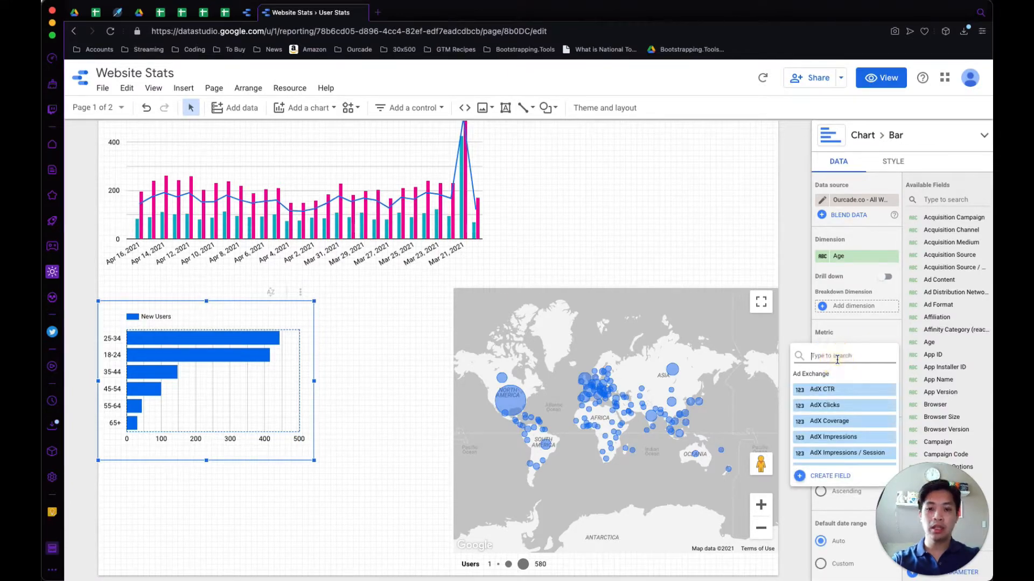
key(Escape)
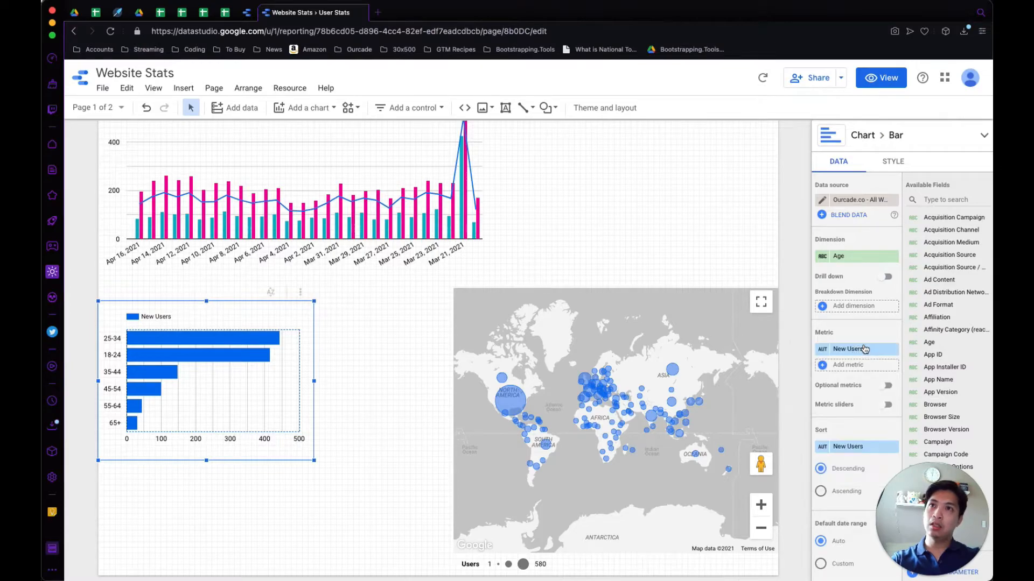
click(851, 368)
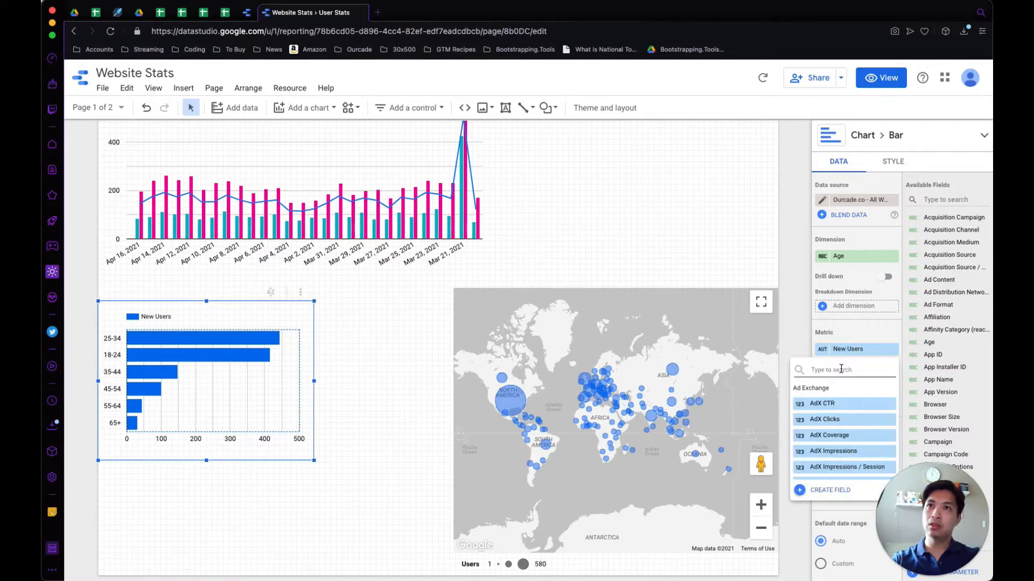
text(return)
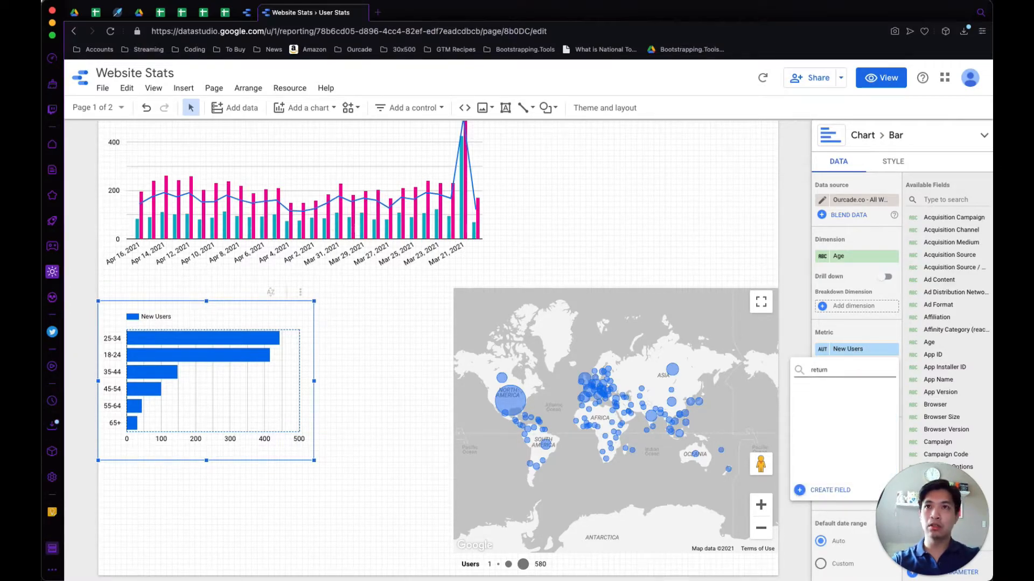
key(BackSpace)
key(BackSpace)
text(vis)
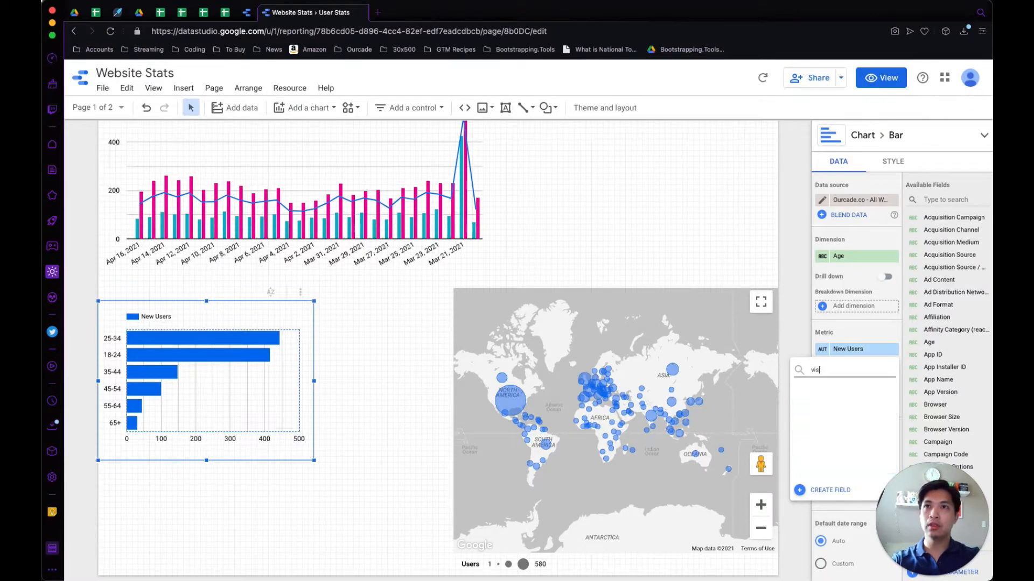
key(BackSpace)
key(BackSpace)
key(BackSpace)
text(users)
click(829, 473)
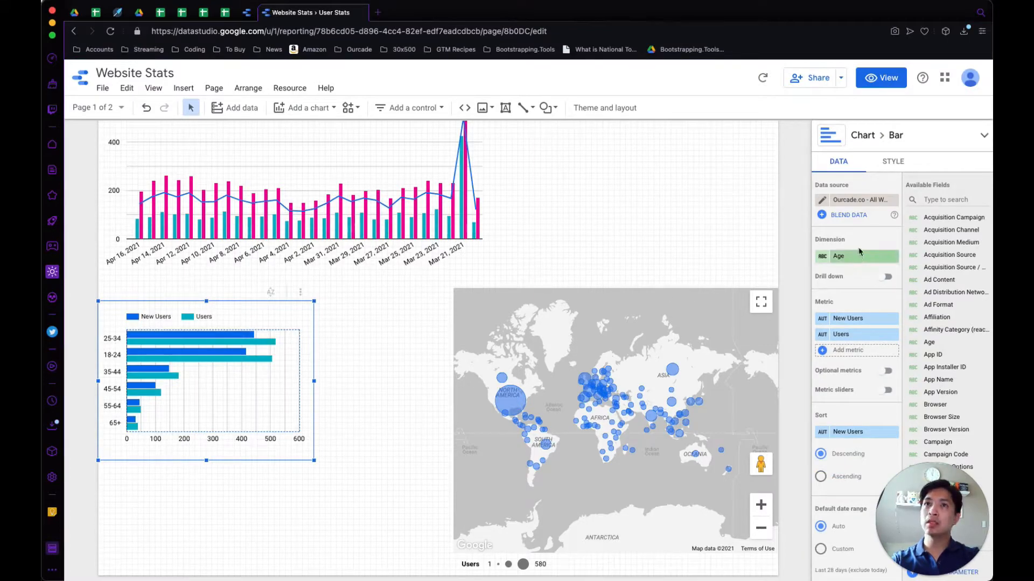
- Change the age chart to a stacked horizontal bar chart and enlarge it to reach the map and the page's lower edge
click(909, 138)
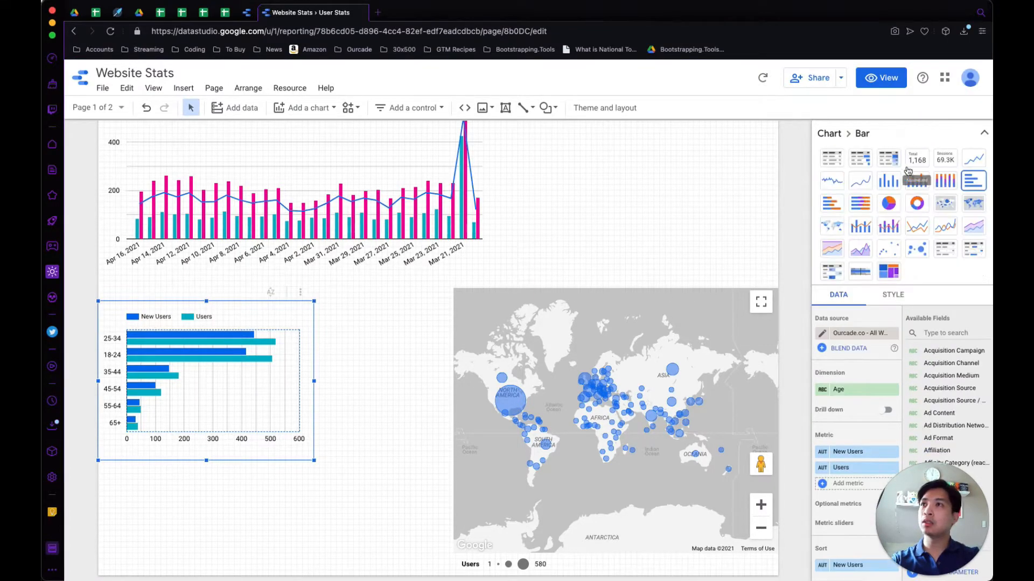
click(836, 208)
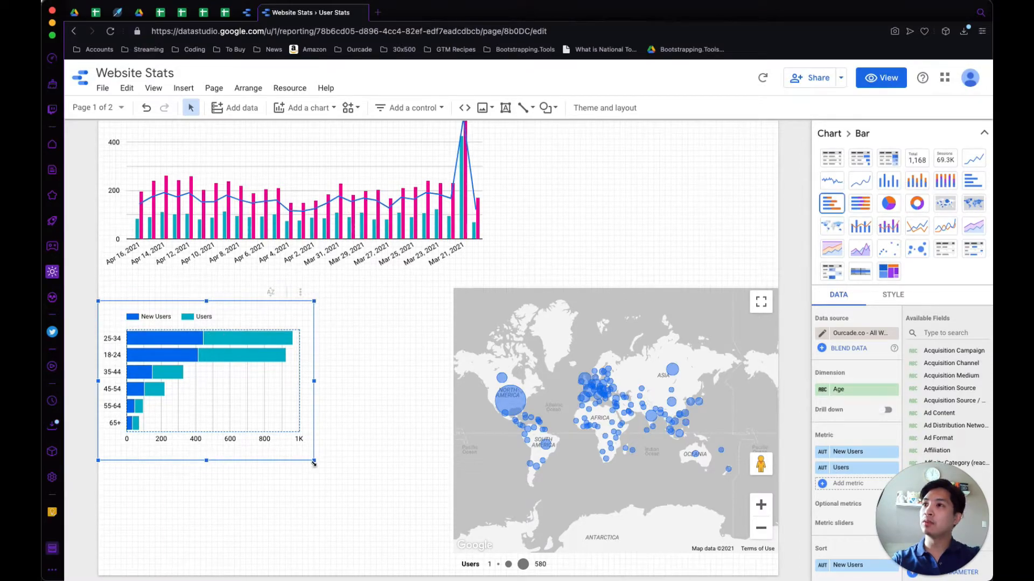
drag(315, 462, 367, 500)
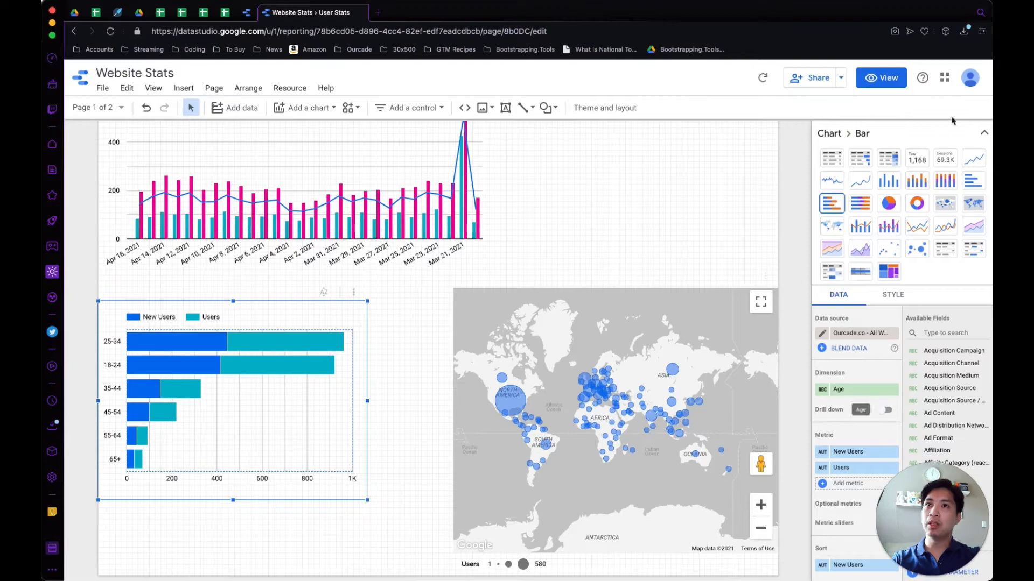
click(983, 133)
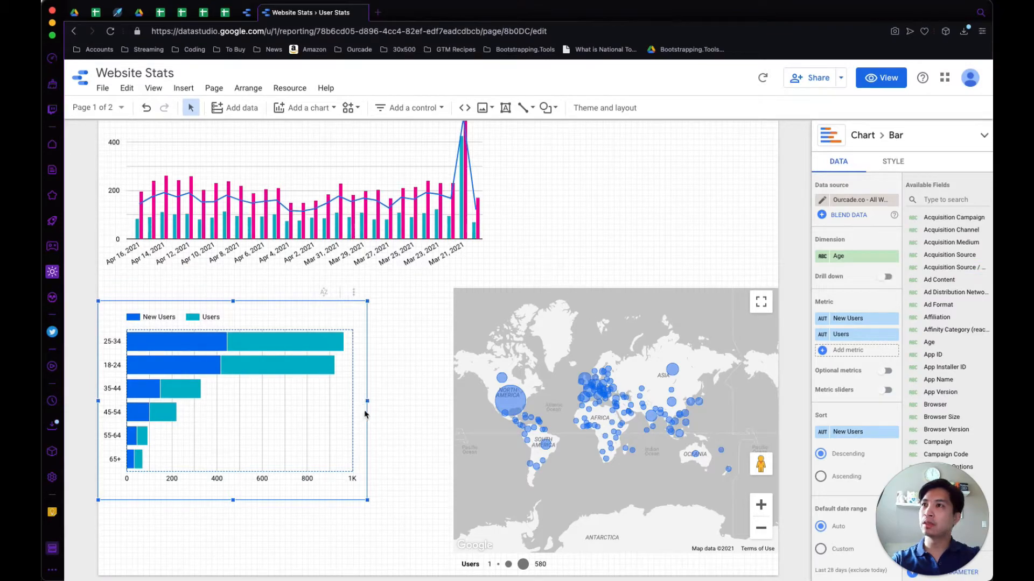
scroll(391, 475, down, 1)
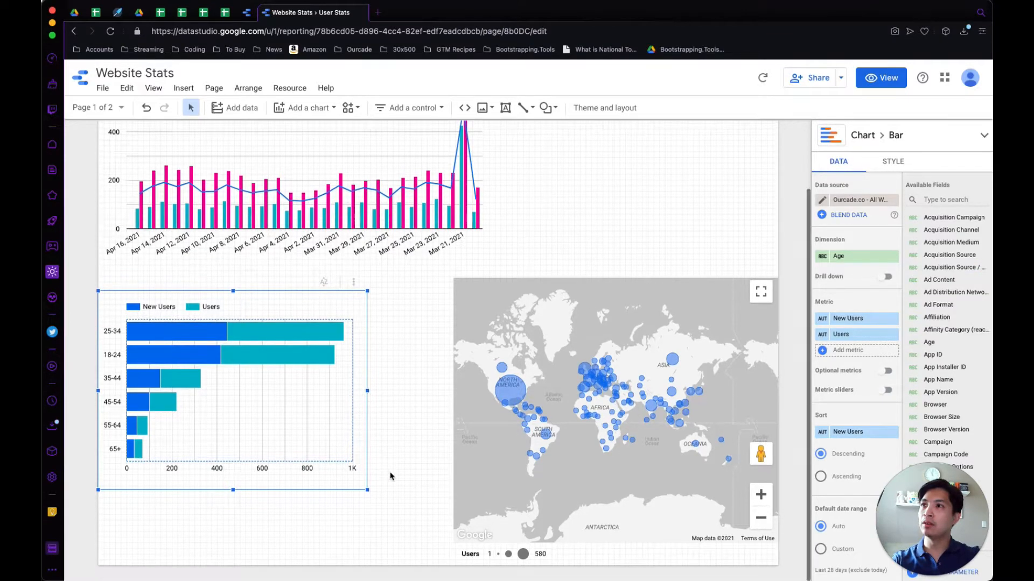
drag(367, 490, 452, 563)
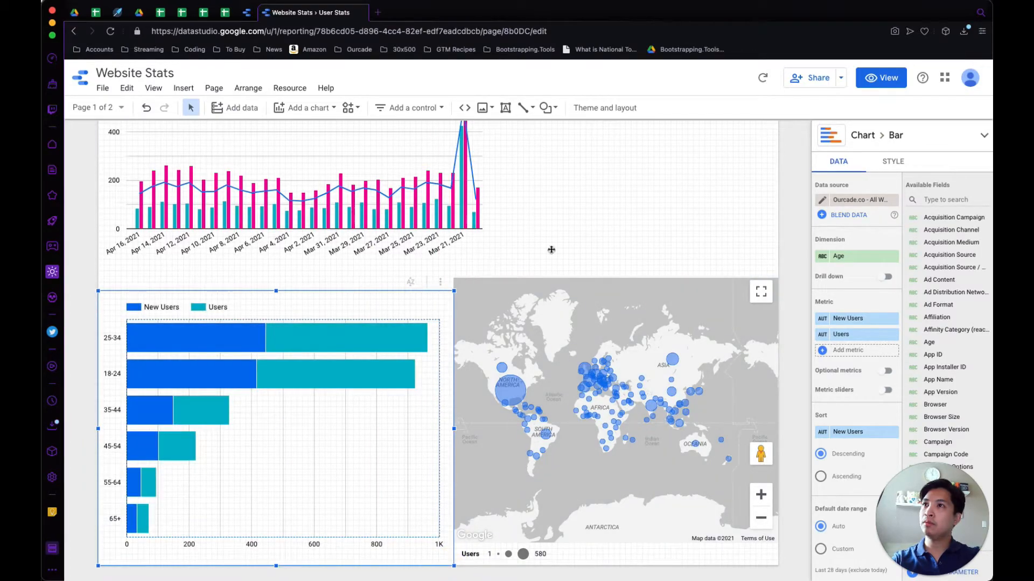
- Move the Sessions /user scorecard to the page's right edge
scroll(596, 211, up, 3)
click(417, 228)
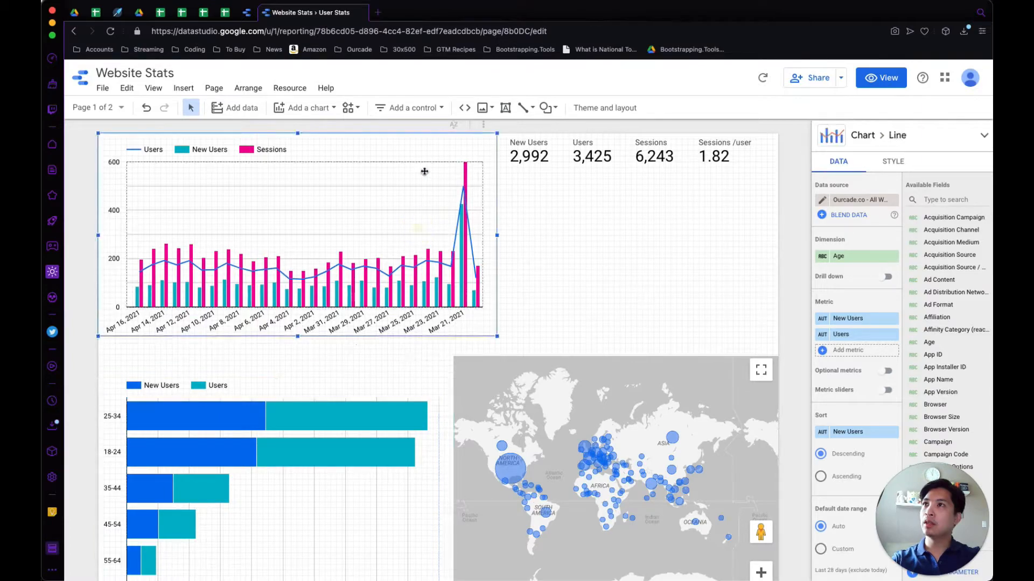
click(545, 159)
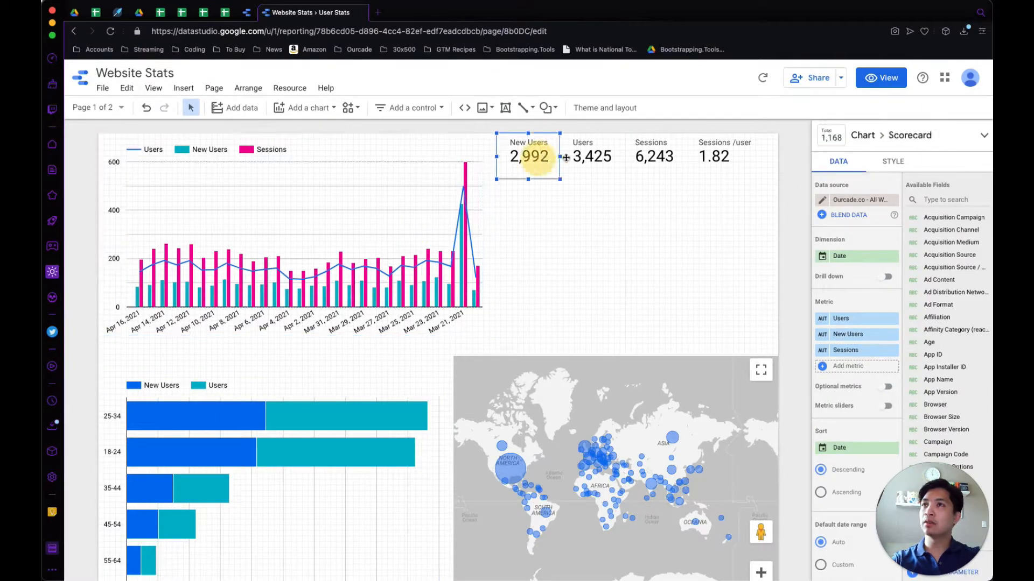
click(588, 157)
click(713, 163)
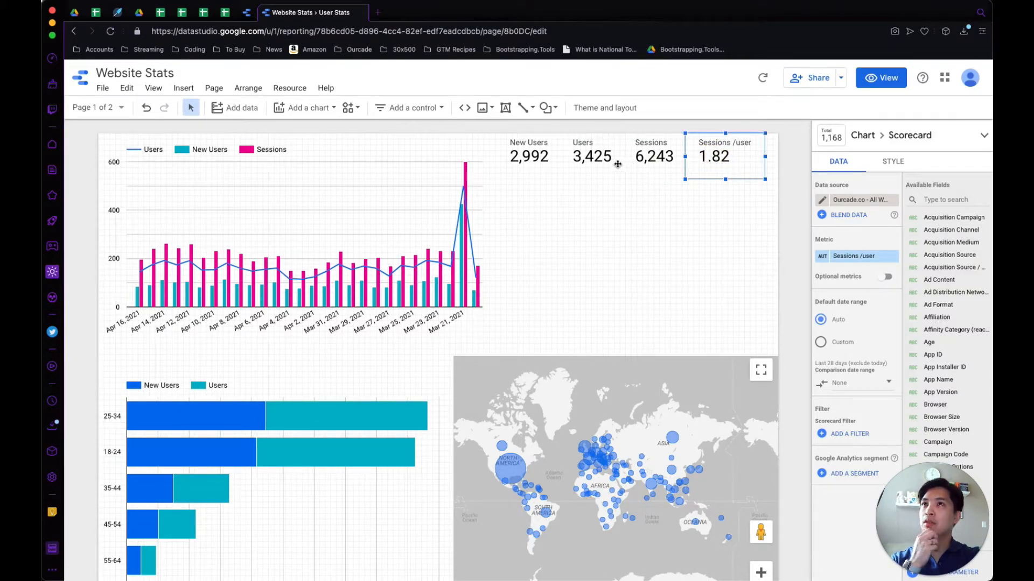
drag(729, 155, 745, 158)
- Widen the New Users, Users and Sessions scorecards together so the row reaches the Sessions /user scorecard
click(660, 157)
shift+click(597, 157)
shift+click(527, 157)
drag(685, 156, 700, 156)
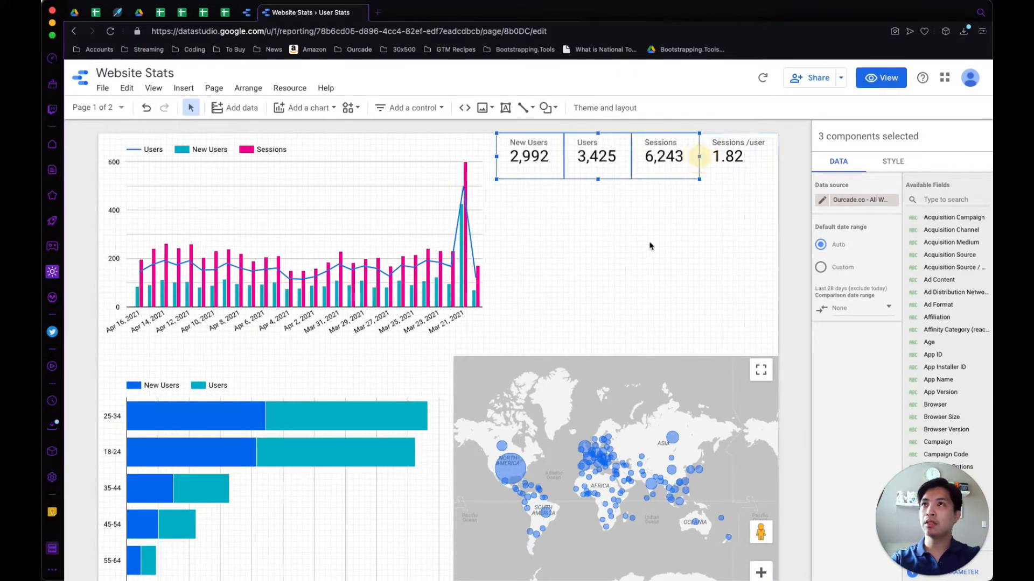
click(672, 218)
click(635, 249)
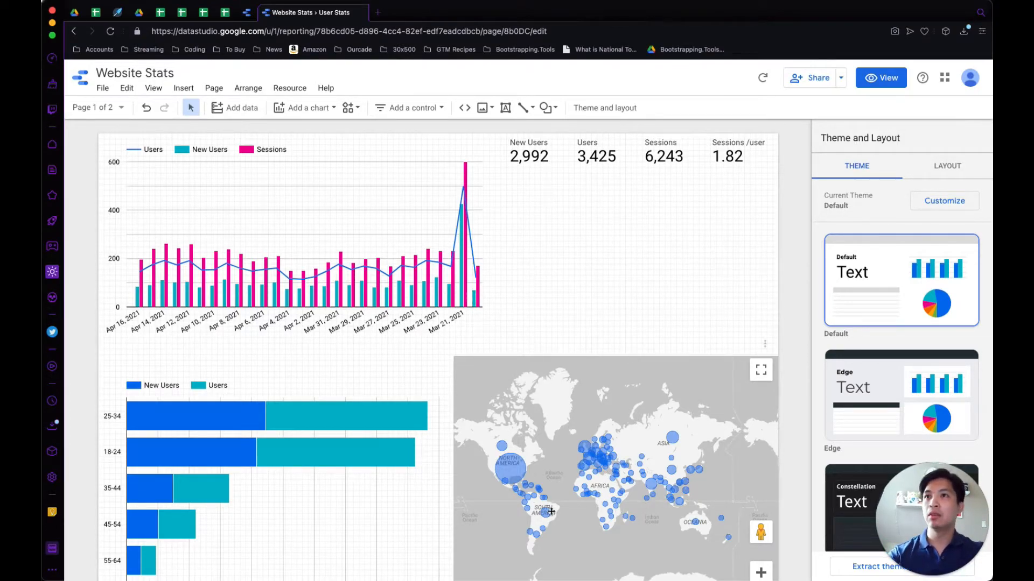
- Insert a donut chart in the empty area between the scorecards and the map
click(308, 108)
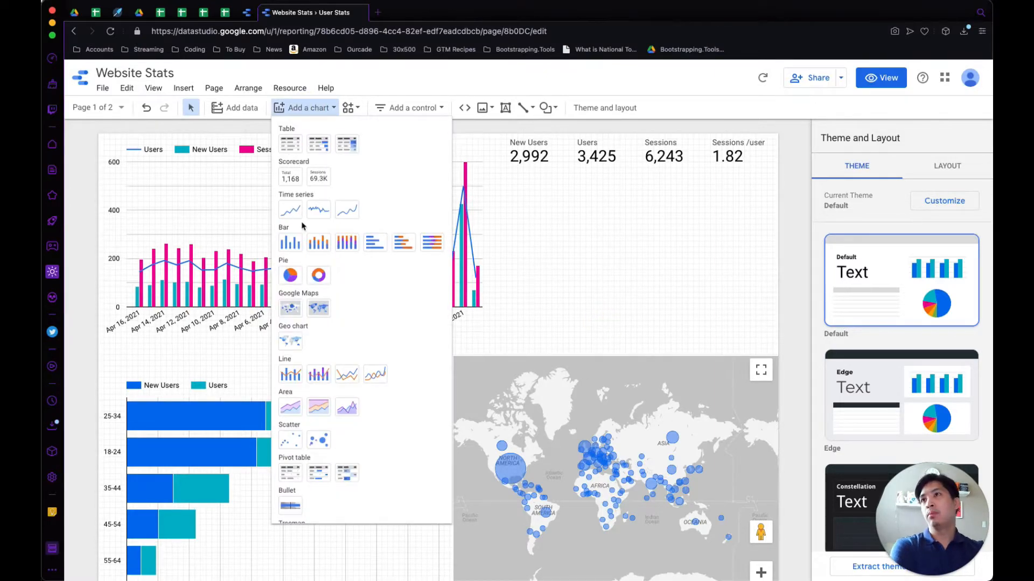
click(325, 277)
click(547, 224)
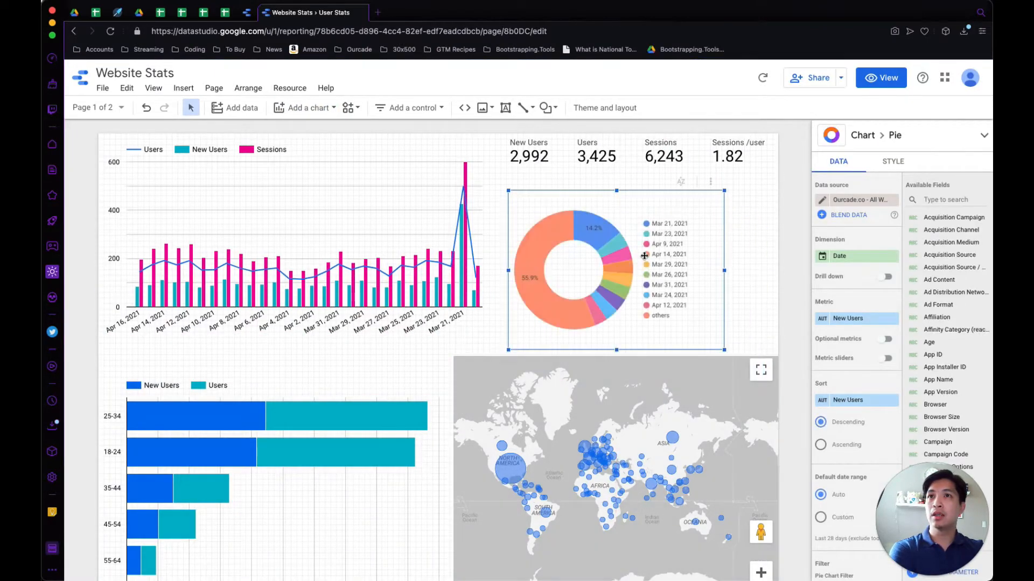
- Set the donut chart's metric to Gender and reuse that field as the dimension in place of Date
click(848, 318)
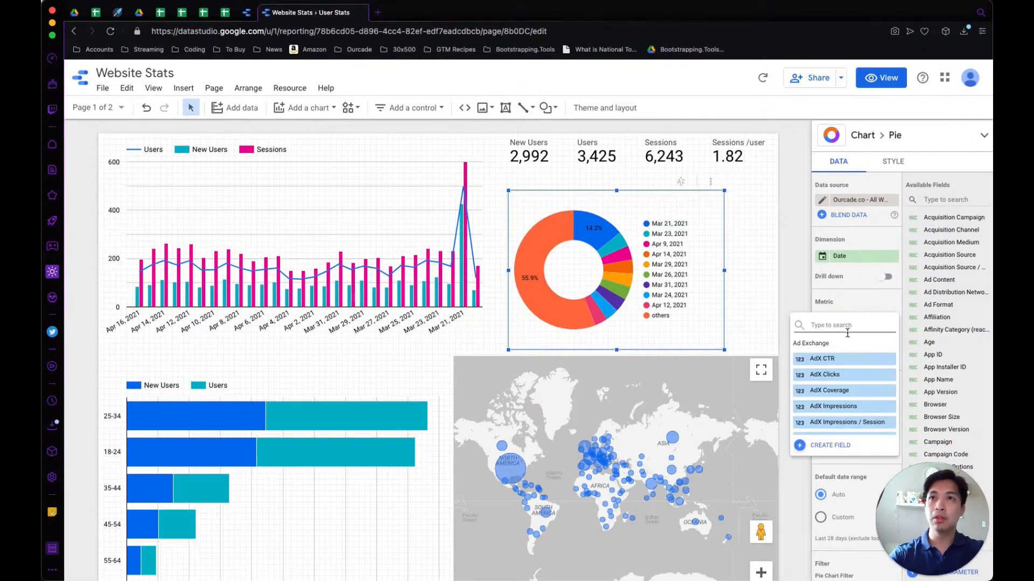
text(gener)
key(BackSpace)
key(BackSpace)
text(de)
click(848, 366)
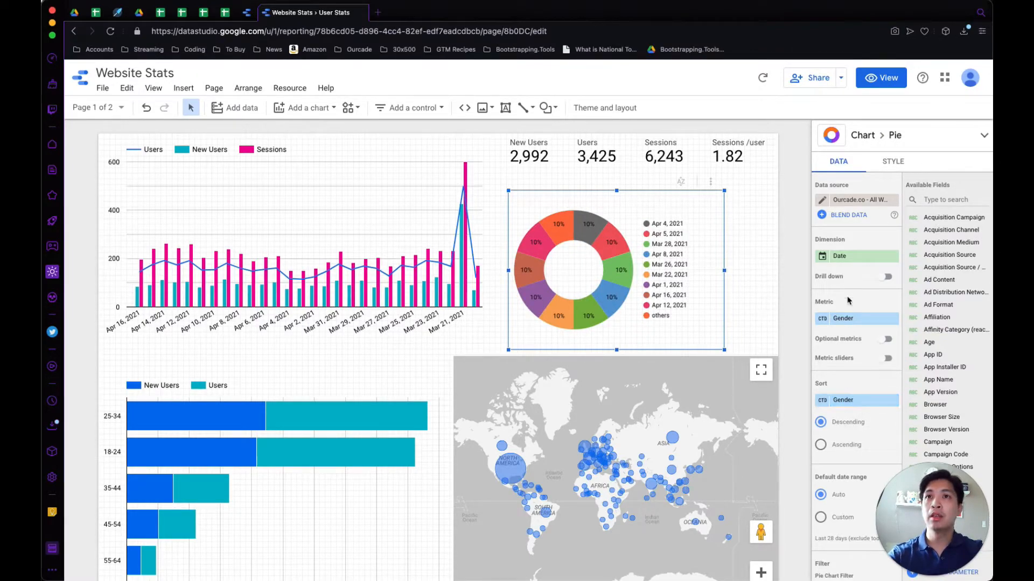
drag(853, 319, 855, 266)
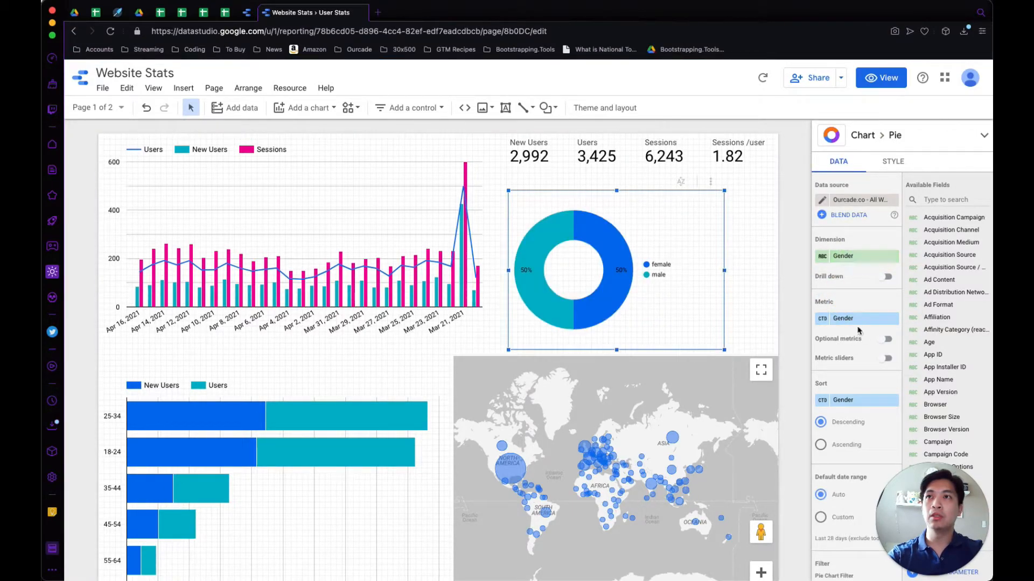
- Change the donut chart's metric to Users
click(862, 319)
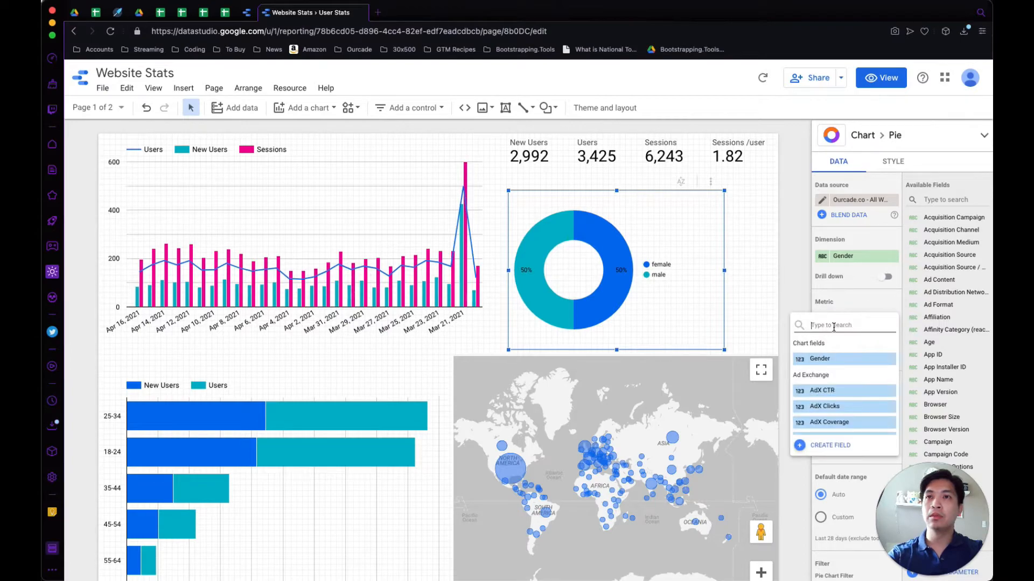
text(users)
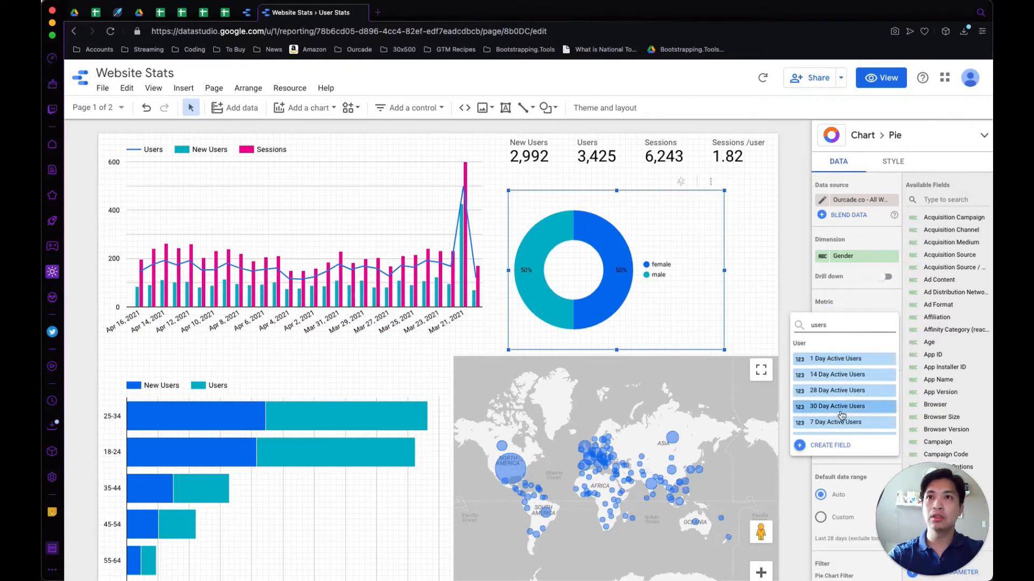
scroll(841, 409, down, 1)
click(832, 427)
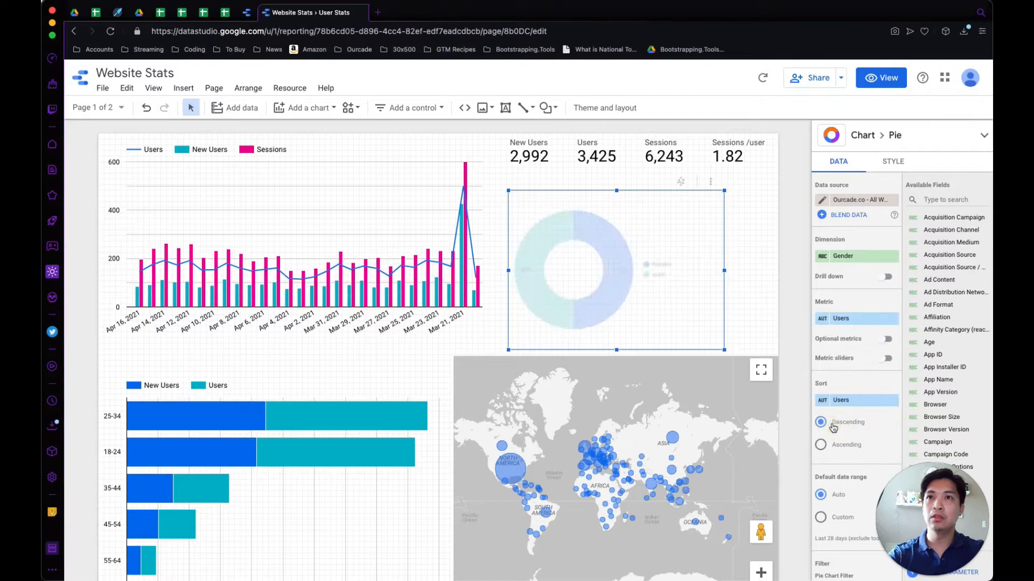
- Move the donut chart to the page's right edge above the map and shrink its width to about half the scorecard row
drag(673, 298, 728, 306)
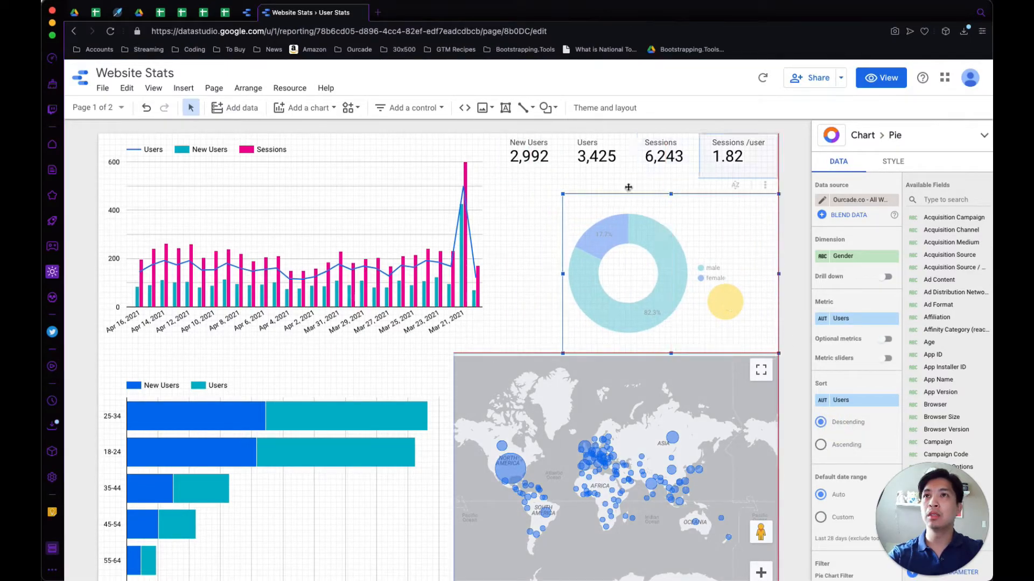
drag(562, 193, 615, 178)
click(576, 293)
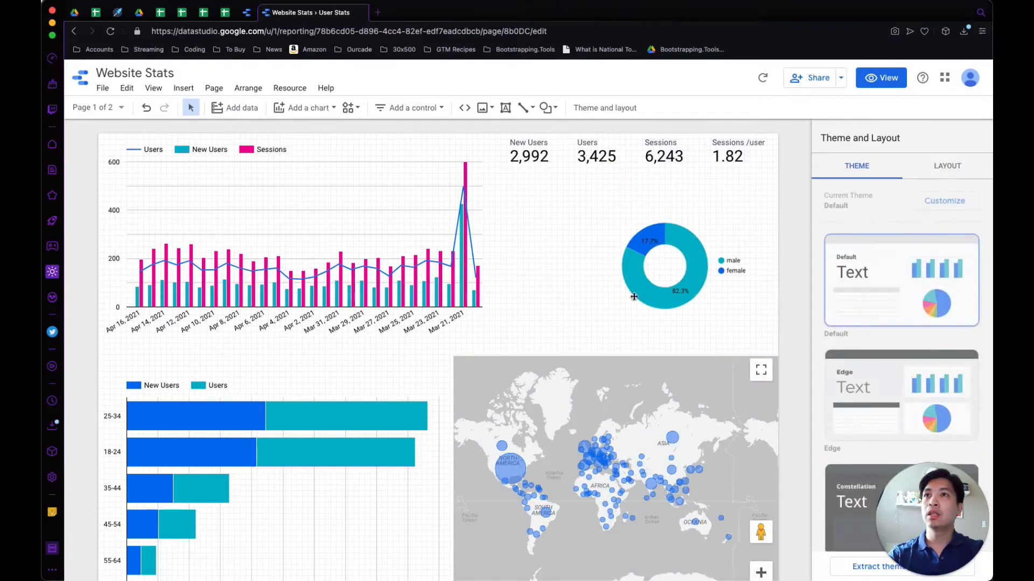
- Duplicate the gender donut chart and place the copy beside the time series chart, below the New Users scorecard
click(609, 227)
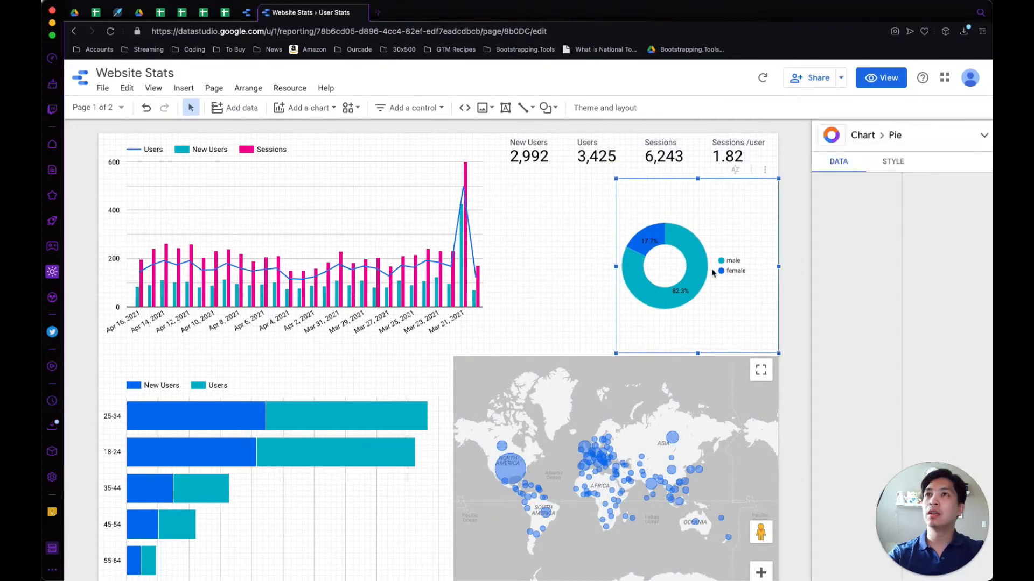
drag(693, 264, 574, 260)
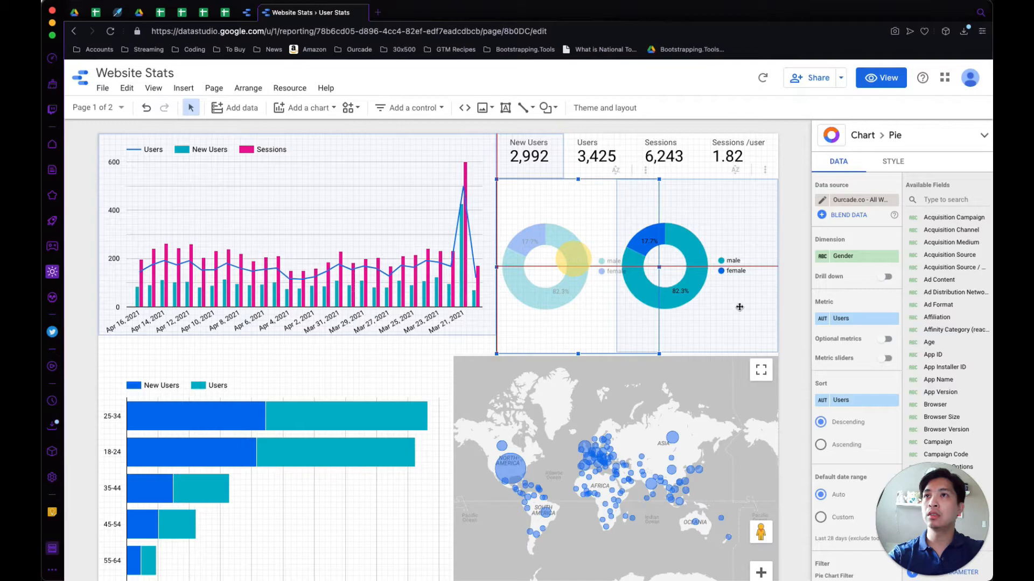
drag(739, 307, 739, 307)
- Narrow both donut charts to about equal widths so they fit side by side without overlapping
mouse_move(660, 268)
mouse_down()
mouse_move(616, 274)
mouse_move(659, 272)
mouse_up()
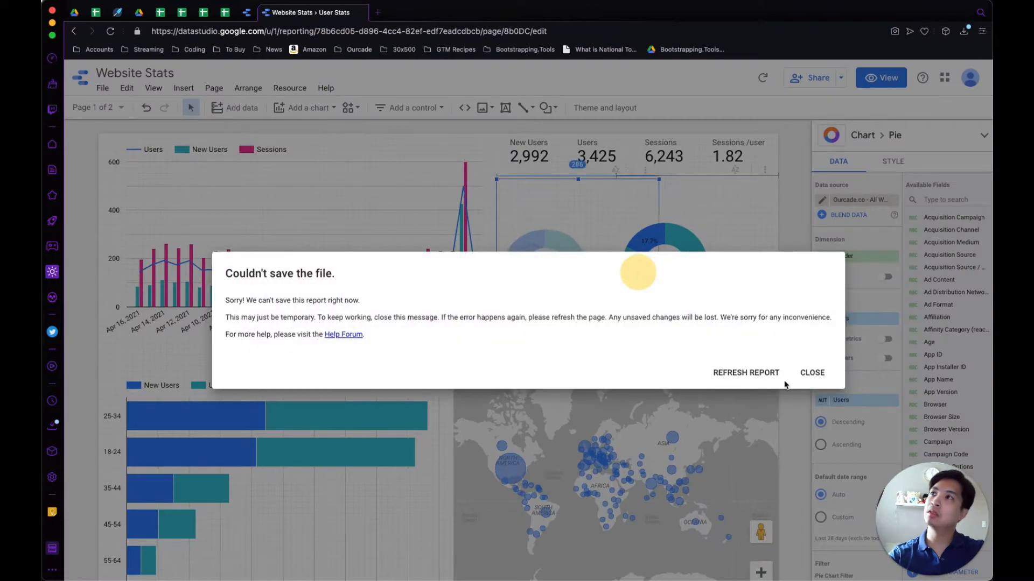
click(812, 372)
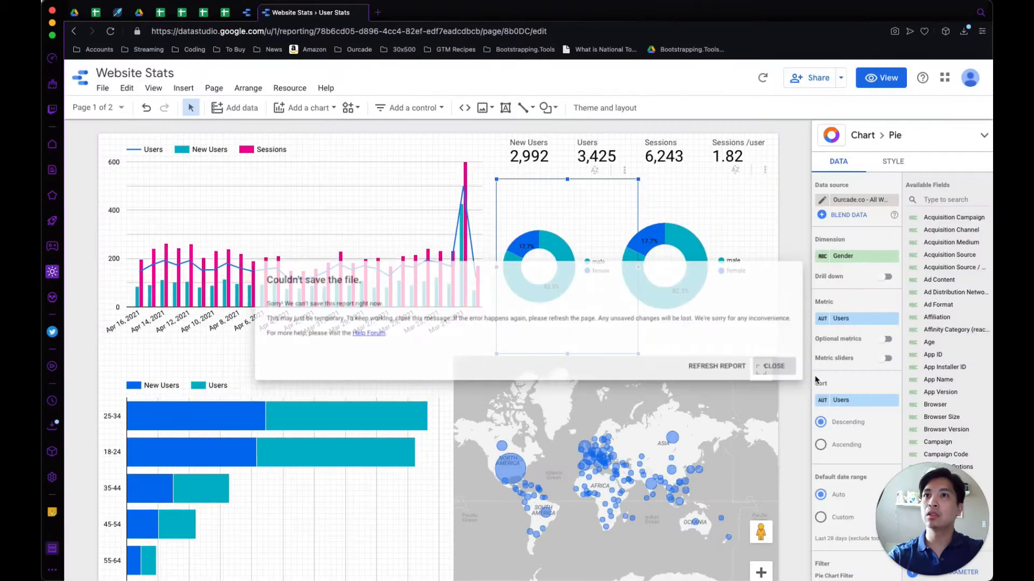
click(643, 267)
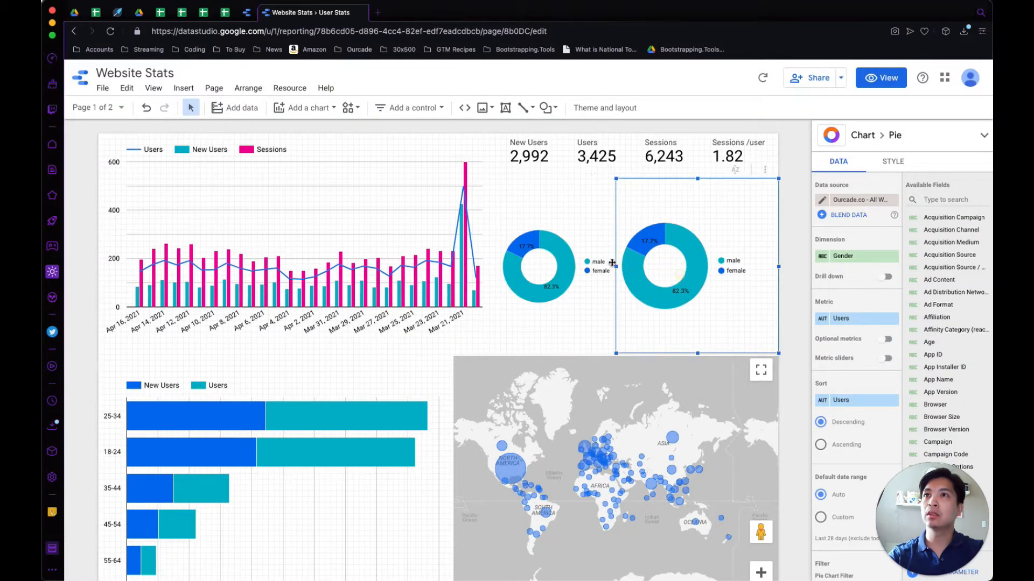
click(638, 265)
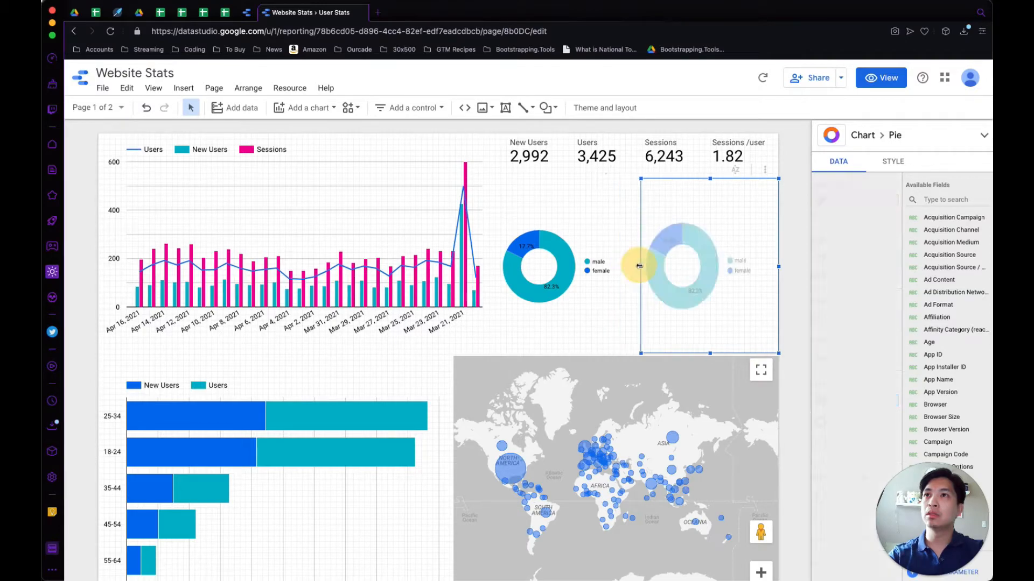
- Change the dimension of the donut chart beside the time series chart from Gender to User Type
click(605, 199)
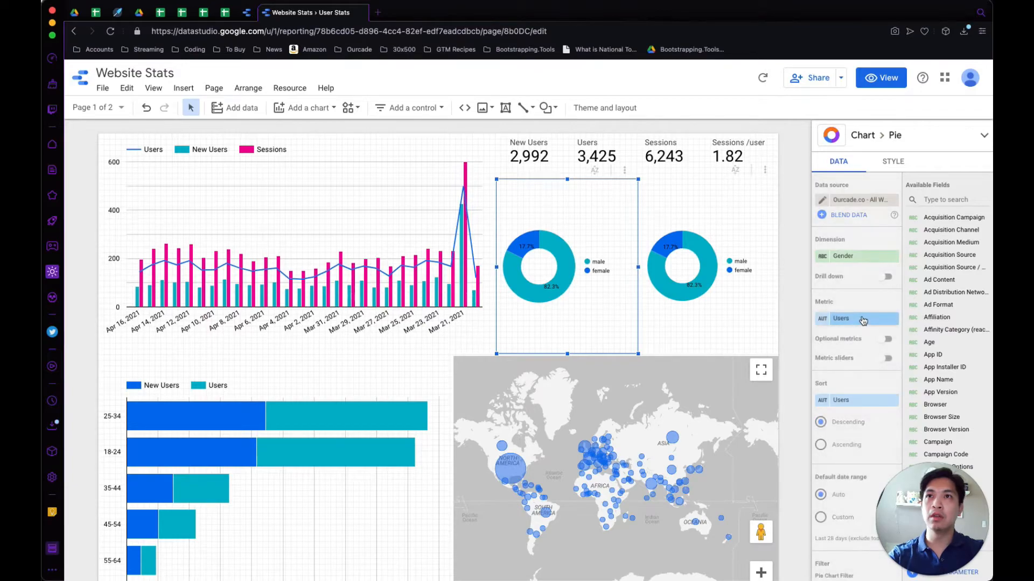
click(858, 261)
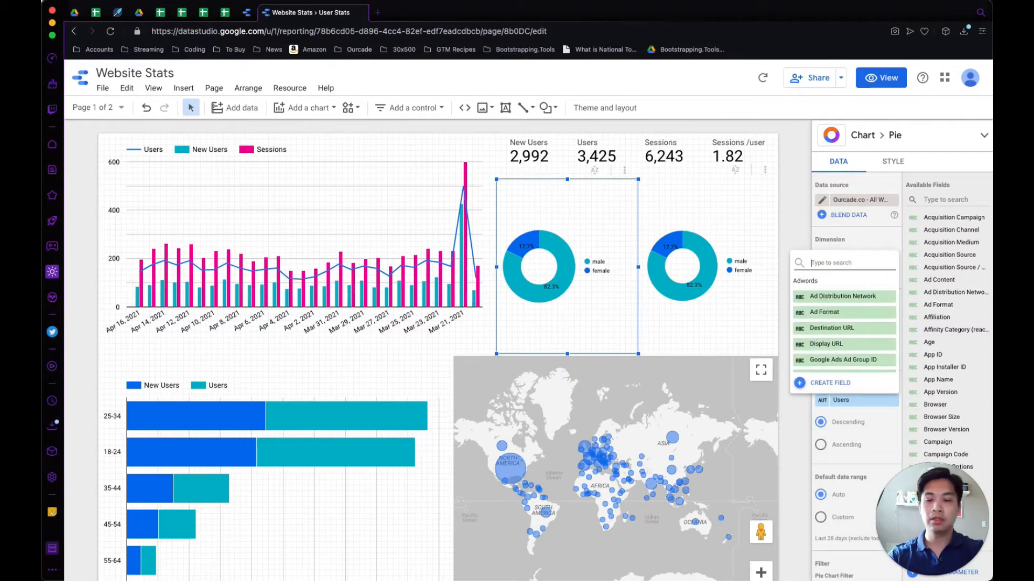
text(user)
click(841, 329)
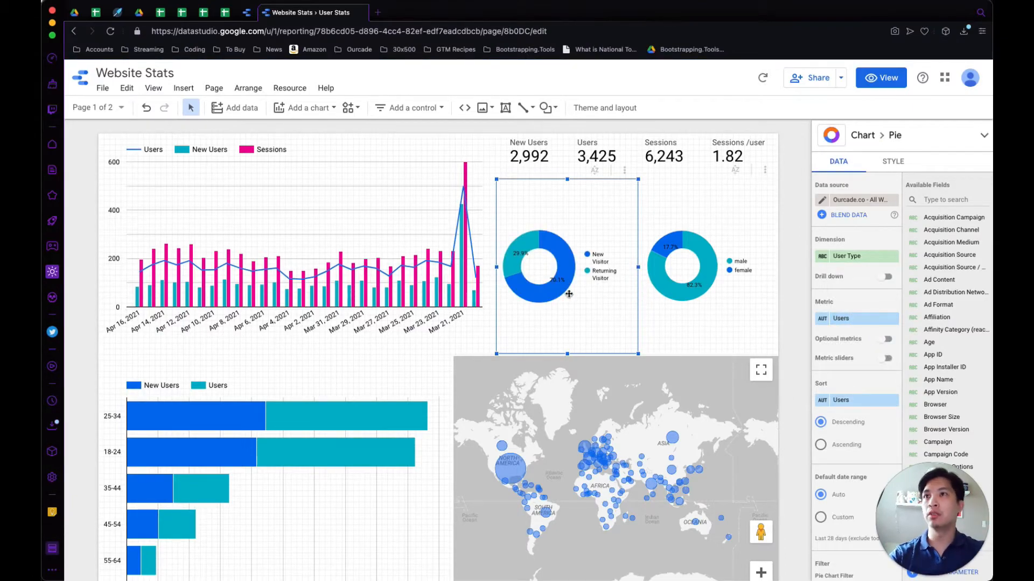
click(769, 230)
scroll(413, 456, down, 1)
scroll(413, 456, down, 1)
scroll(413, 456, up, 2)
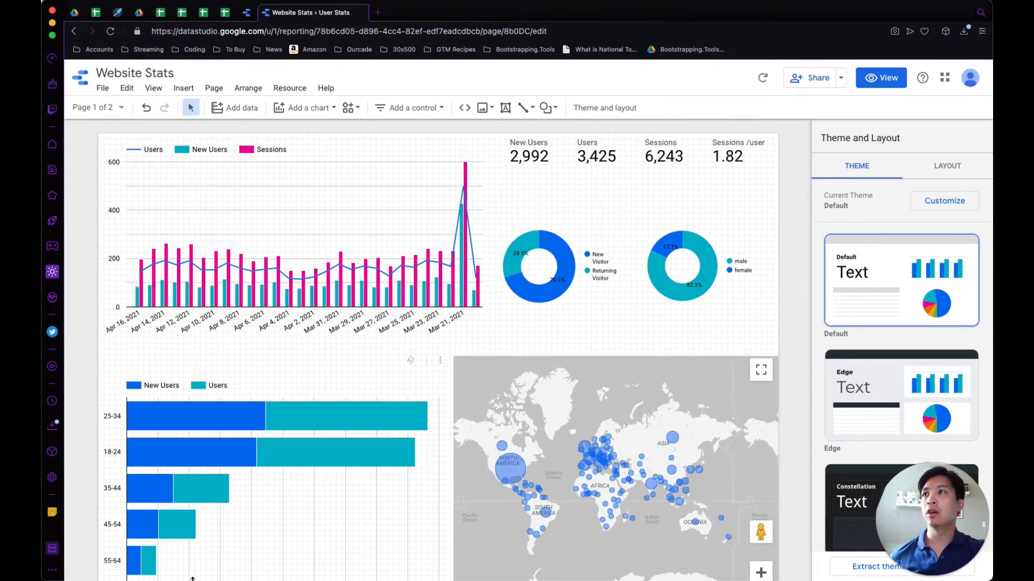
scroll(242, 465, down, 1)
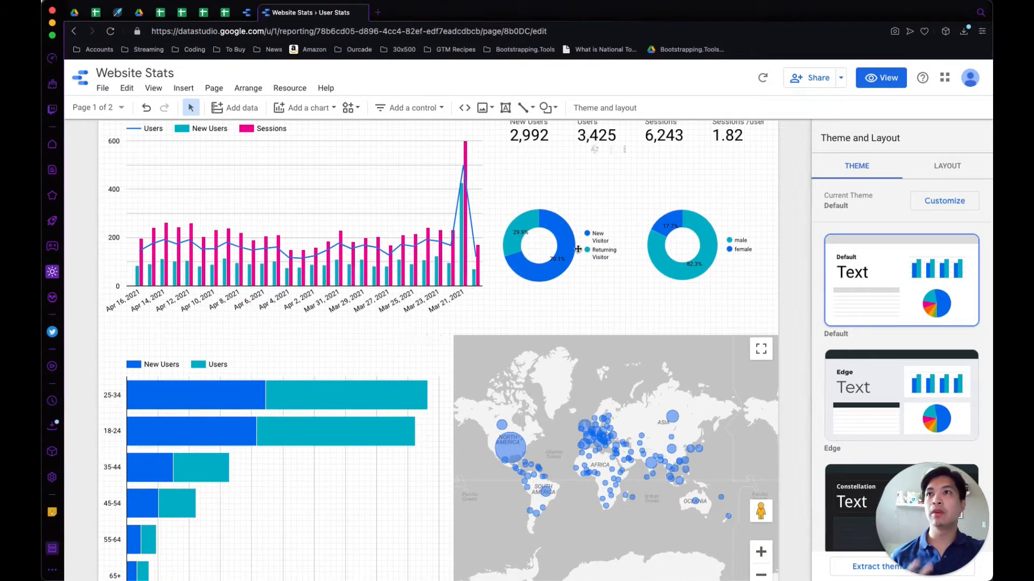
scroll(678, 260, up, 1)
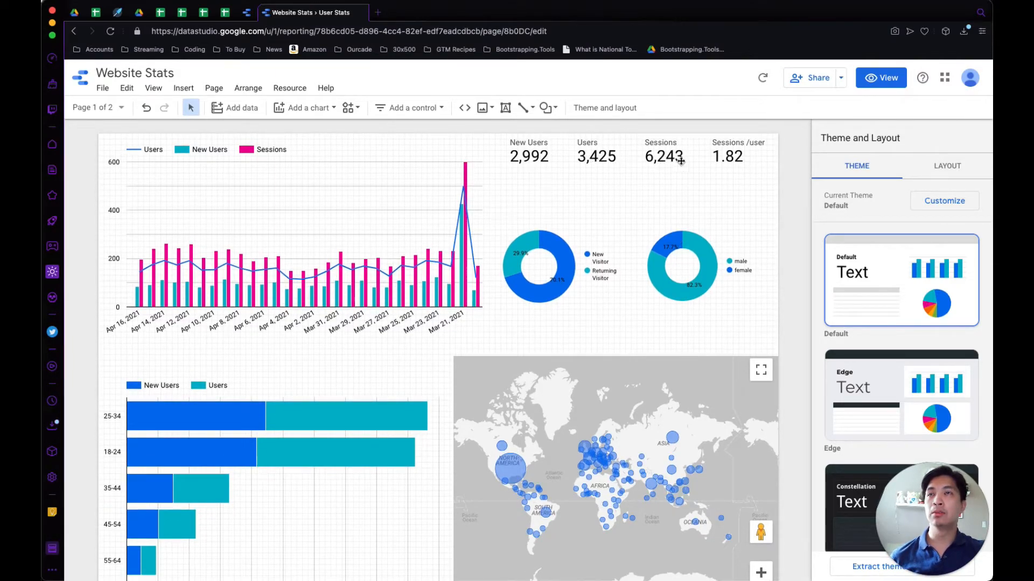
- On the Page Stats page, move the page title table to the lower right and enlarge it out to the page's right edge
click(94, 108)
click(127, 183)
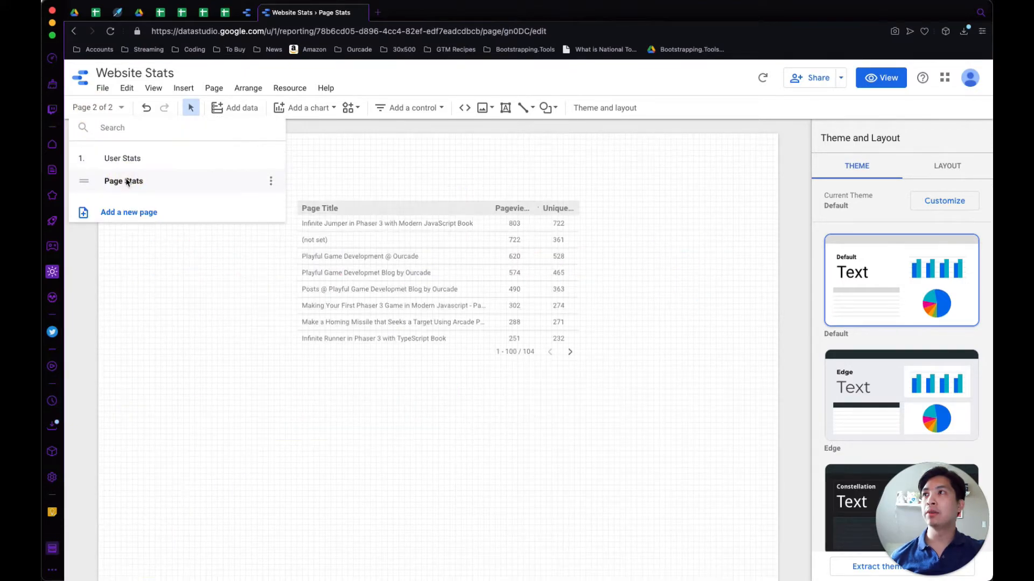
click(433, 424)
click(393, 303)
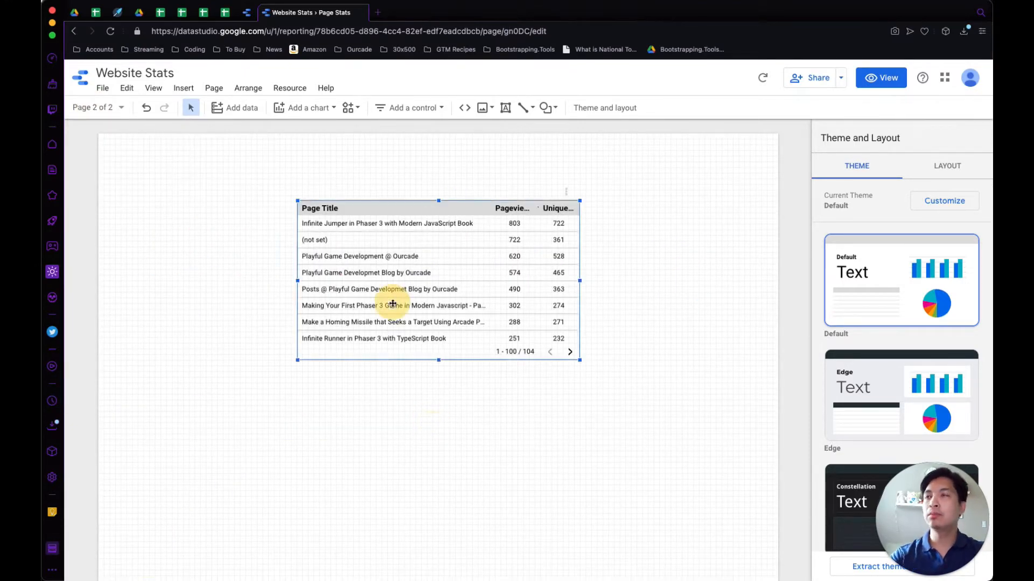
drag(560, 439, 599, 470)
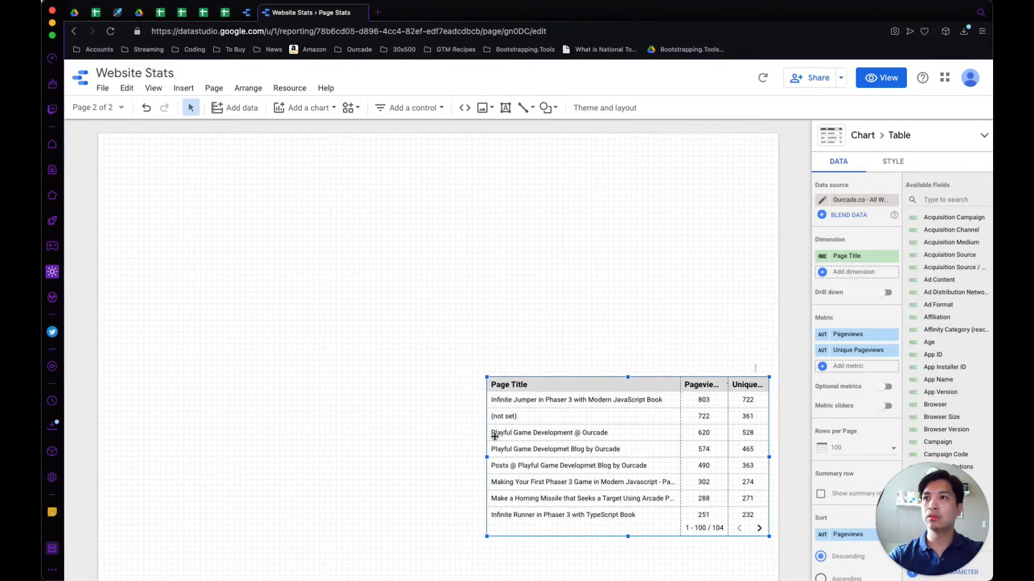
drag(486, 536, 456, 580)
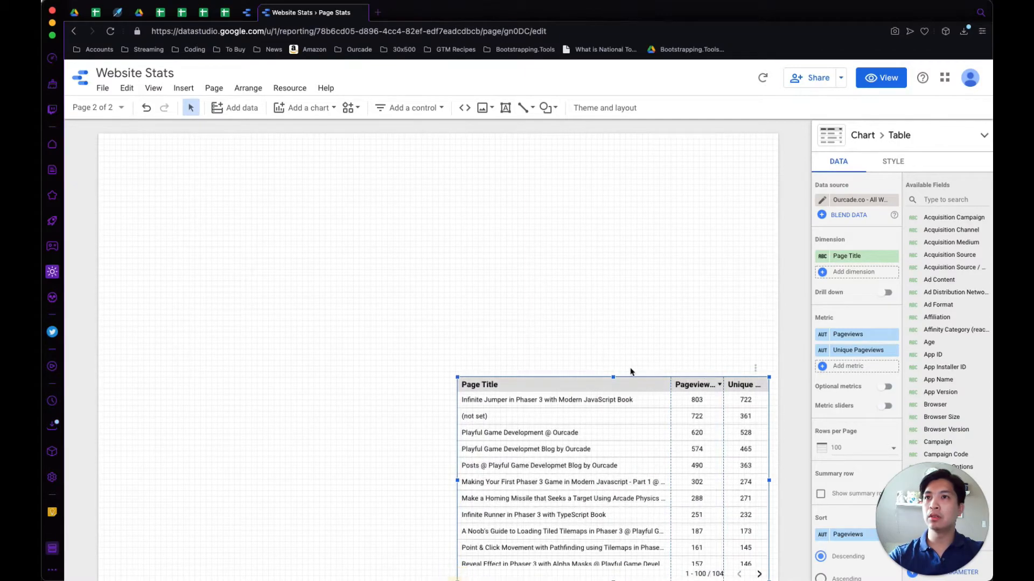
drag(768, 481, 779, 480)
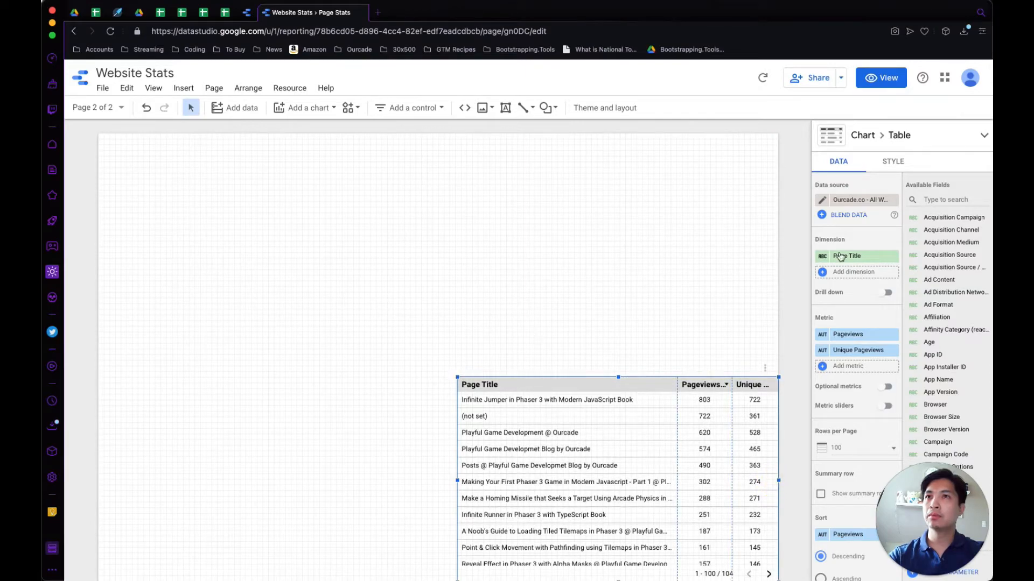
- Add a time series chart at the page's upper-left corner and stretch it across the full page width down to the table
click(327, 110)
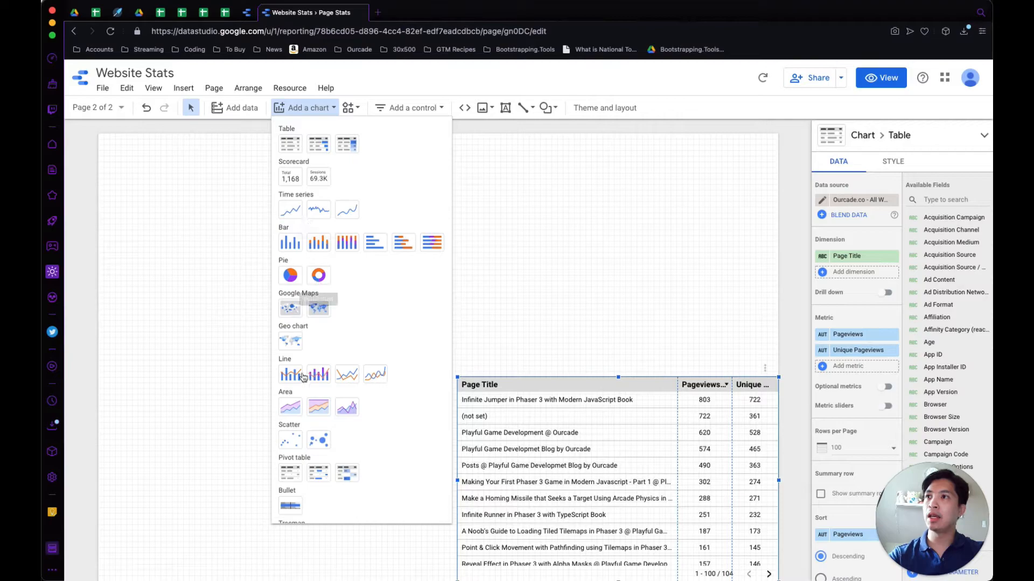
click(295, 217)
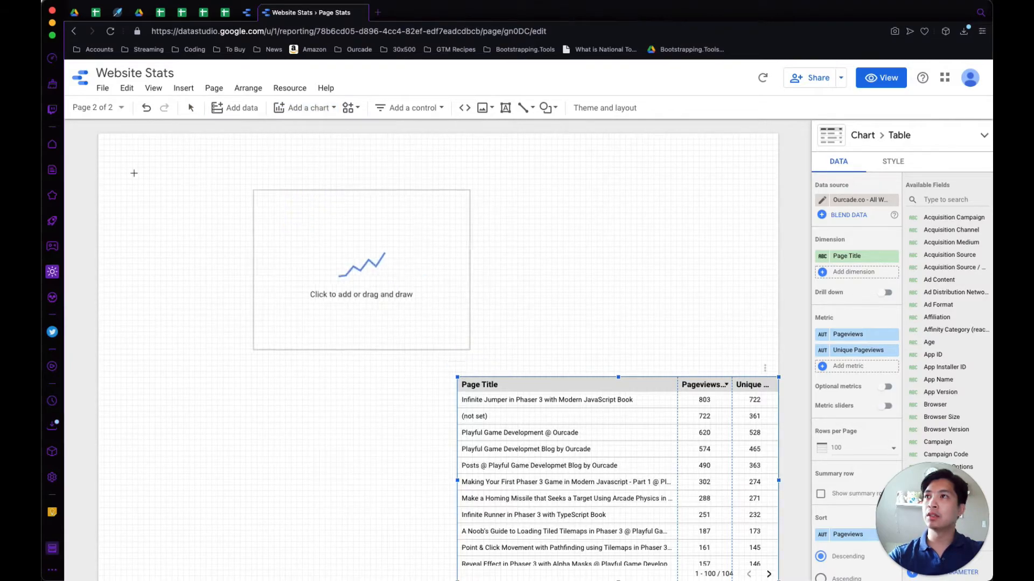
click(95, 134)
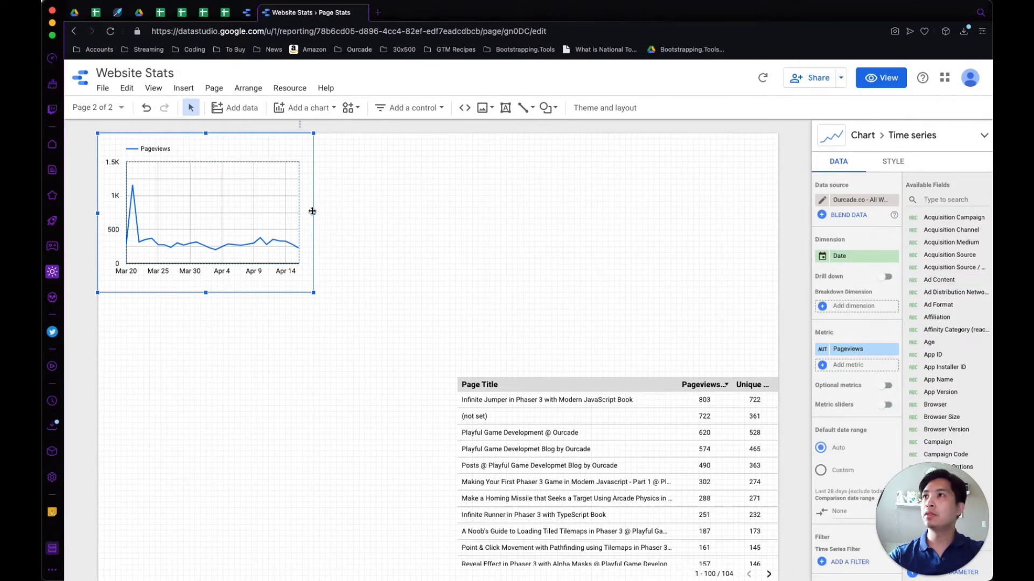
drag(313, 213, 778, 217)
drag(438, 292, 445, 376)
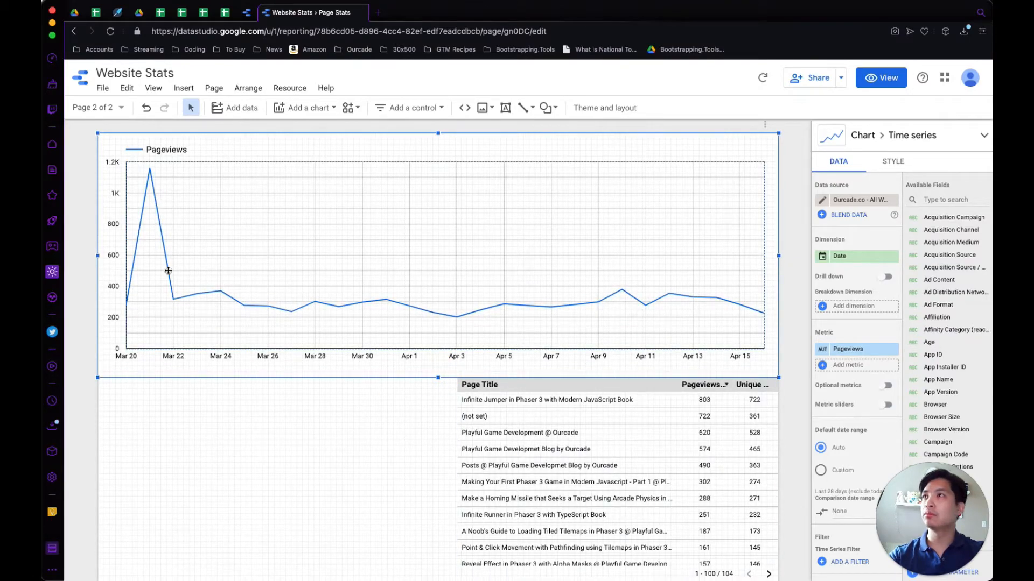
- Extend the page title table to the page bottom, widen it leftward, and adjust its columns to fit the full Unique Pageviews heading
scroll(356, 514, down, 1)
scroll(356, 514, down, 2)
click(670, 482)
drag(618, 506, 624, 566)
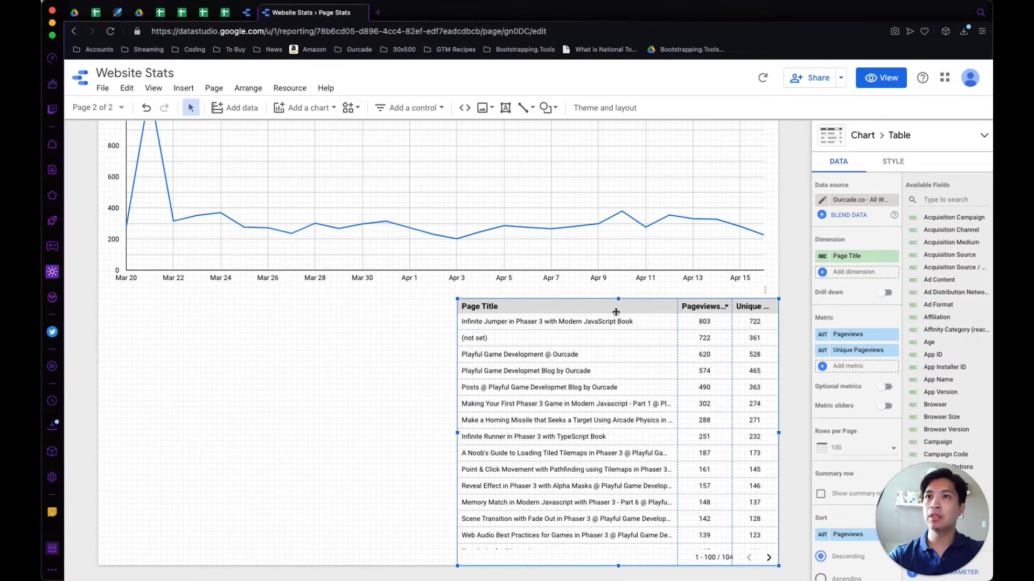
drag(457, 434, 303, 442)
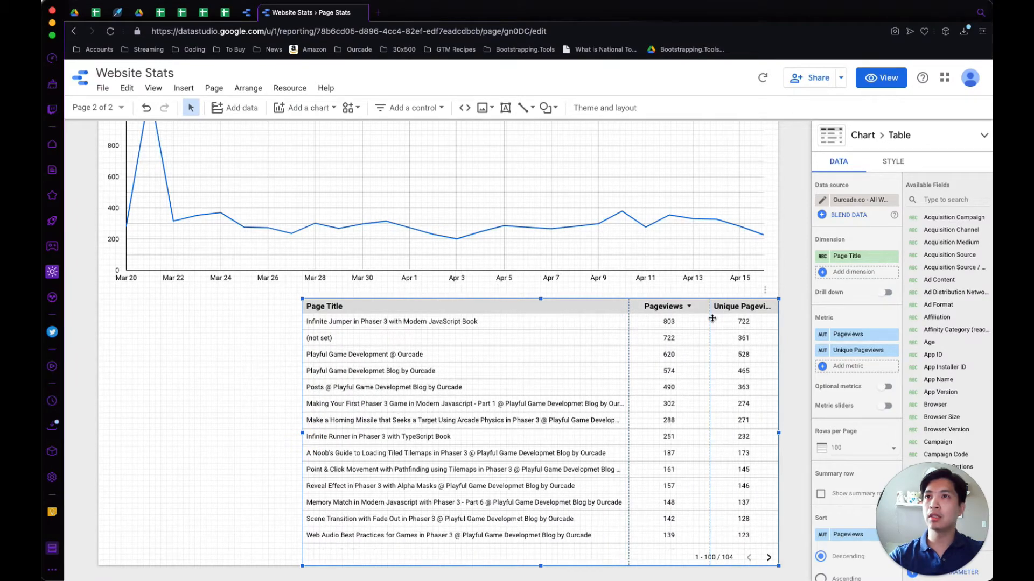
drag(705, 318, 701, 351)
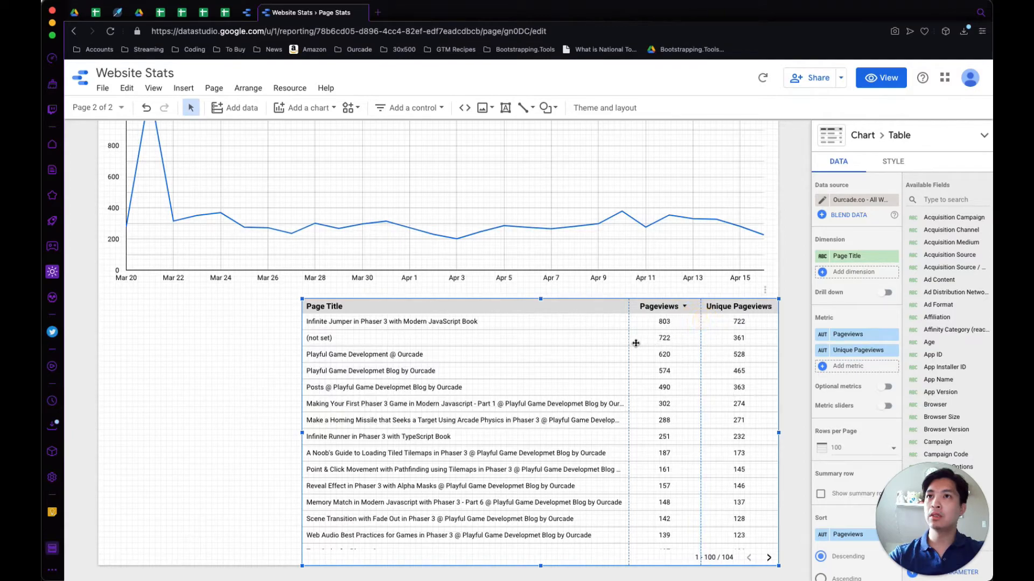
click(175, 346)
- Add a horizontal bar chart in the empty space left of the table and resize it to fill that space down to the page bottom
scroll(194, 339, up, 2)
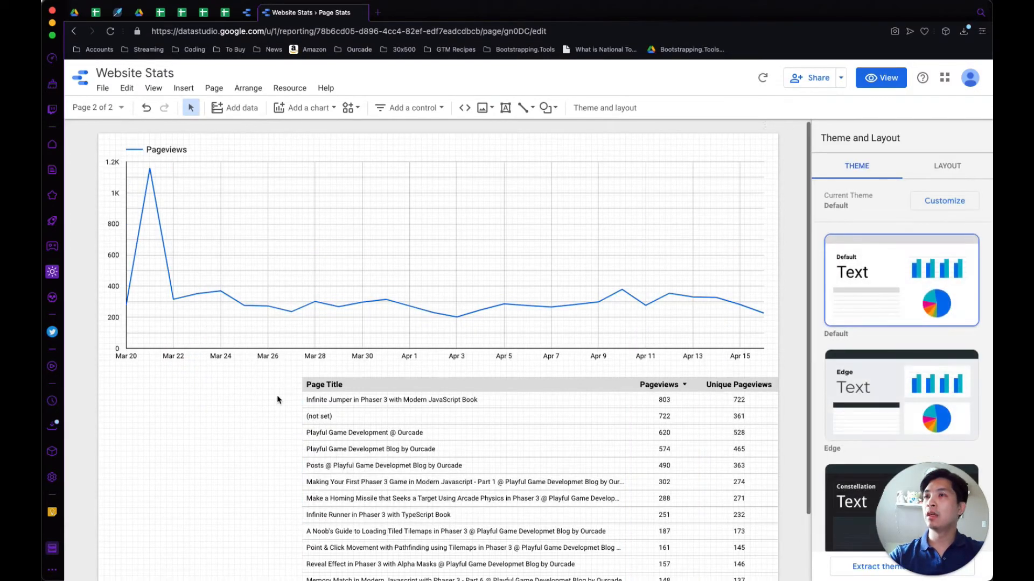
scroll(276, 397, down, 1)
click(310, 107)
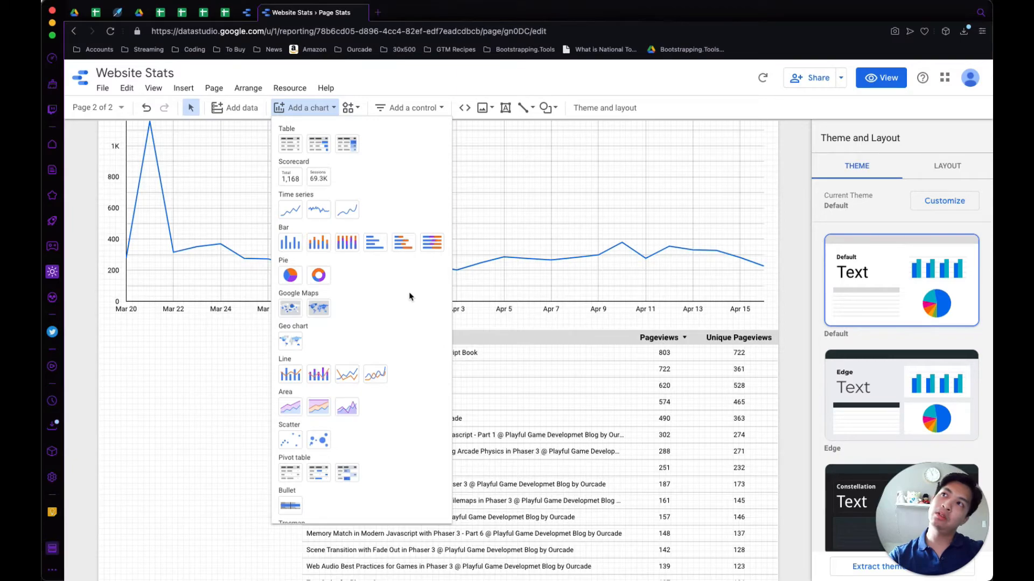
click(375, 245)
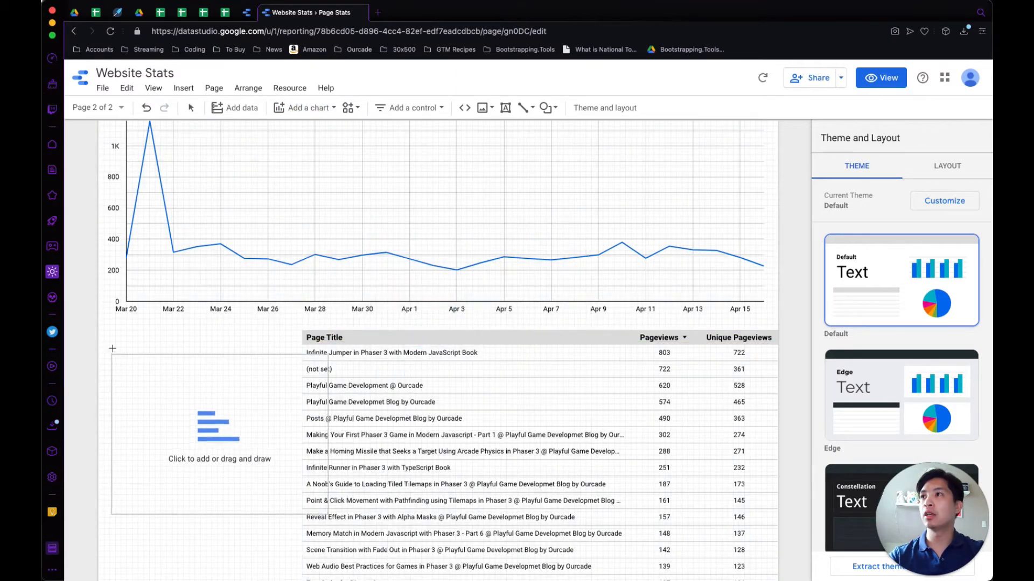
click(99, 329)
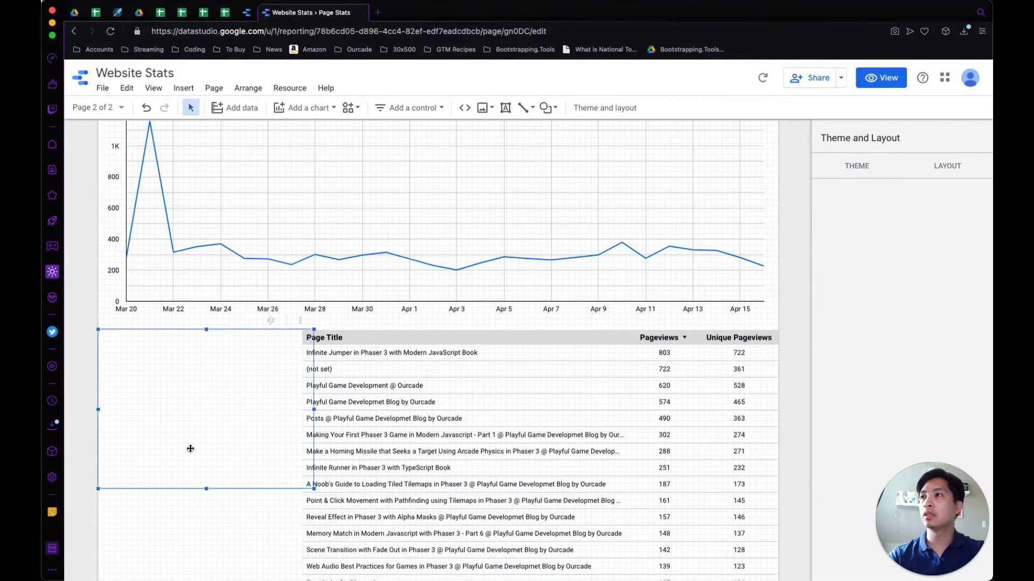
scroll(276, 532, down, 2)
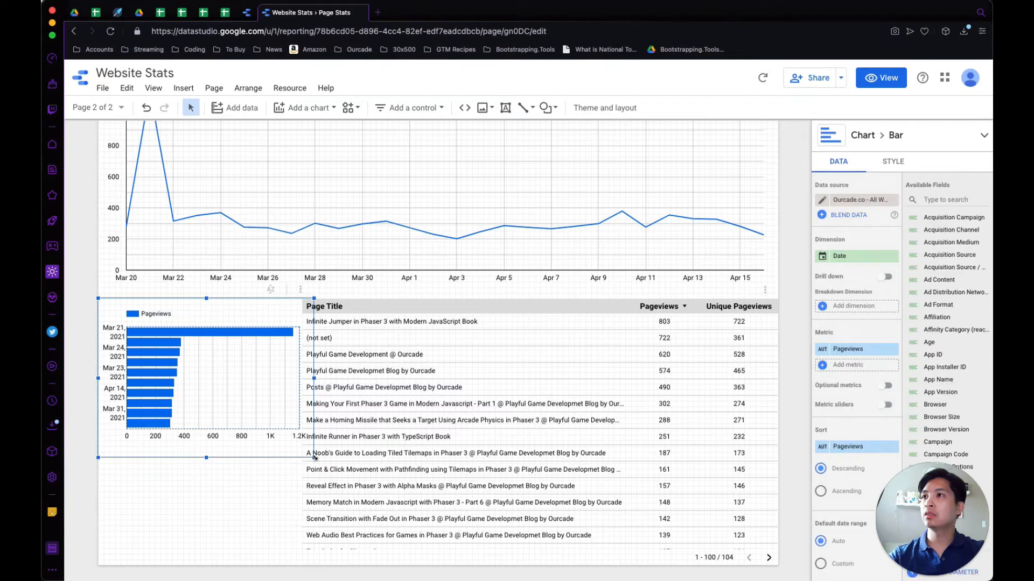
drag(293, 513, 299, 564)
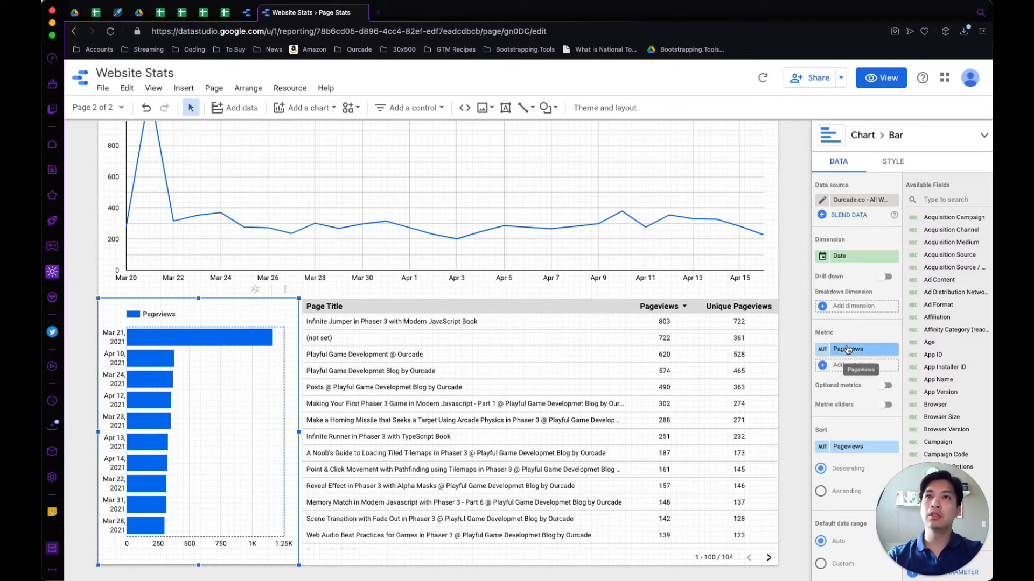
- Set the bar chart's dimension to Full Referrer
click(847, 259)
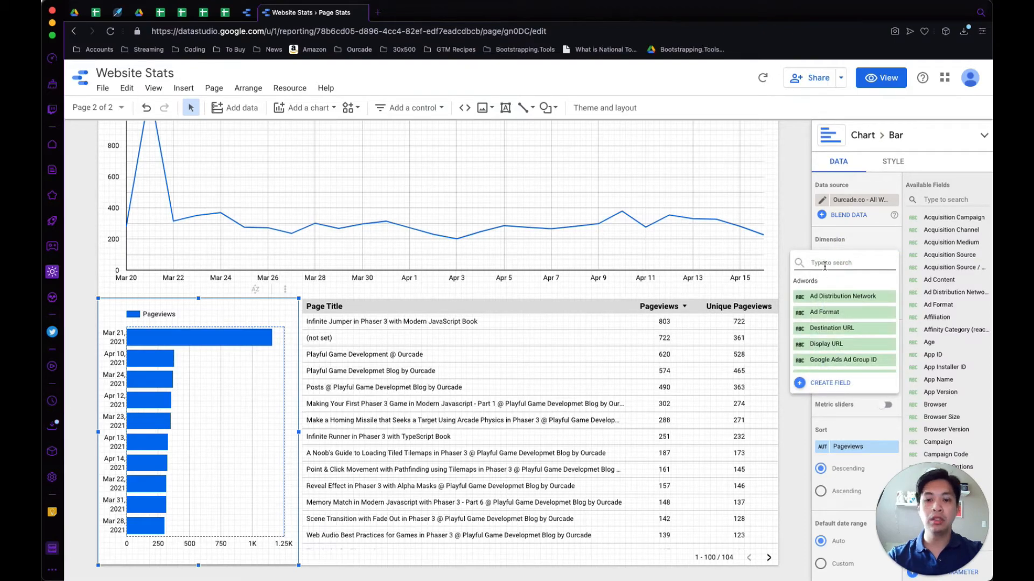
text(refer)
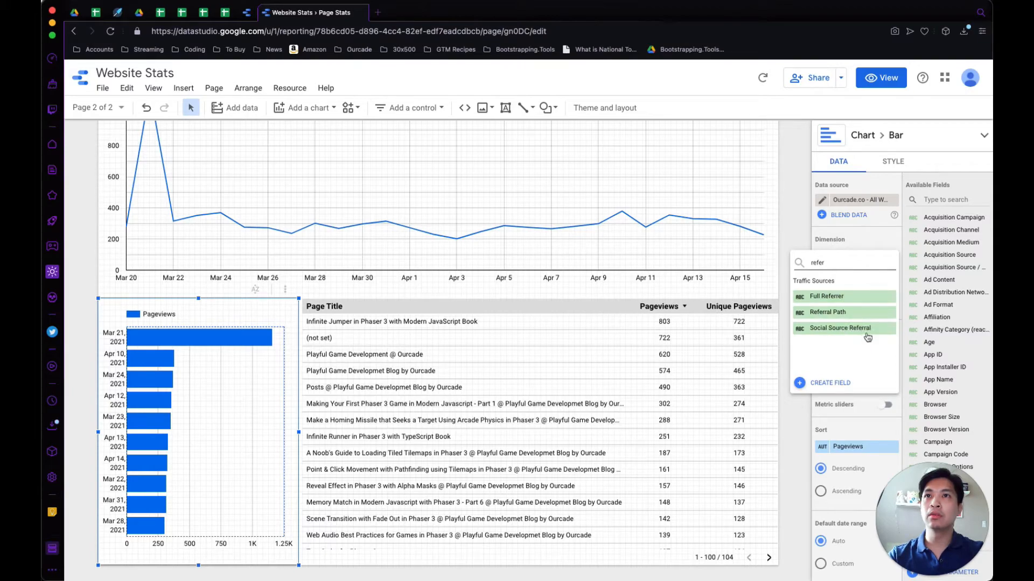
click(852, 296)
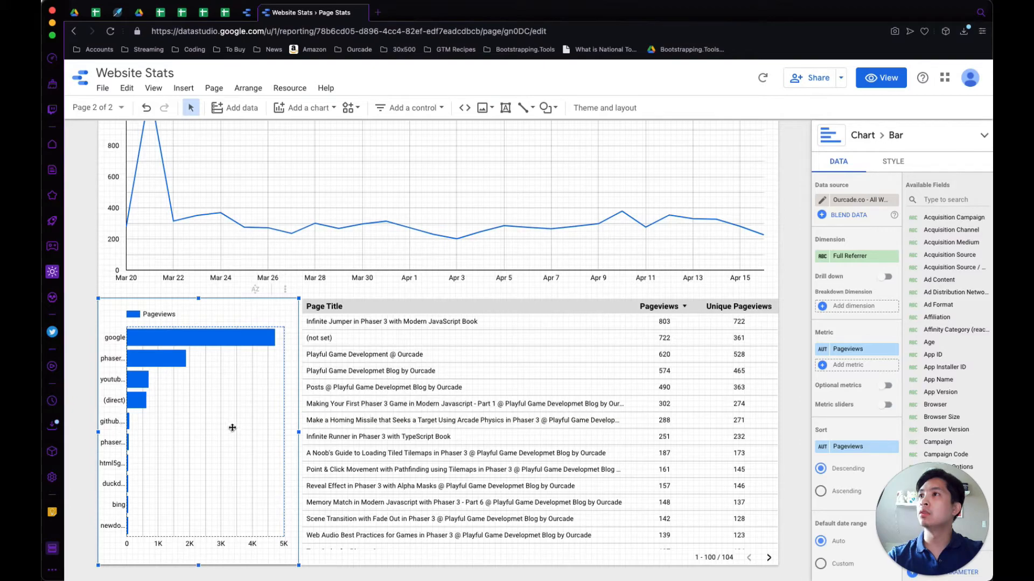
- Try Referral Path as the bar chart's dimension and undo the change
click(867, 257)
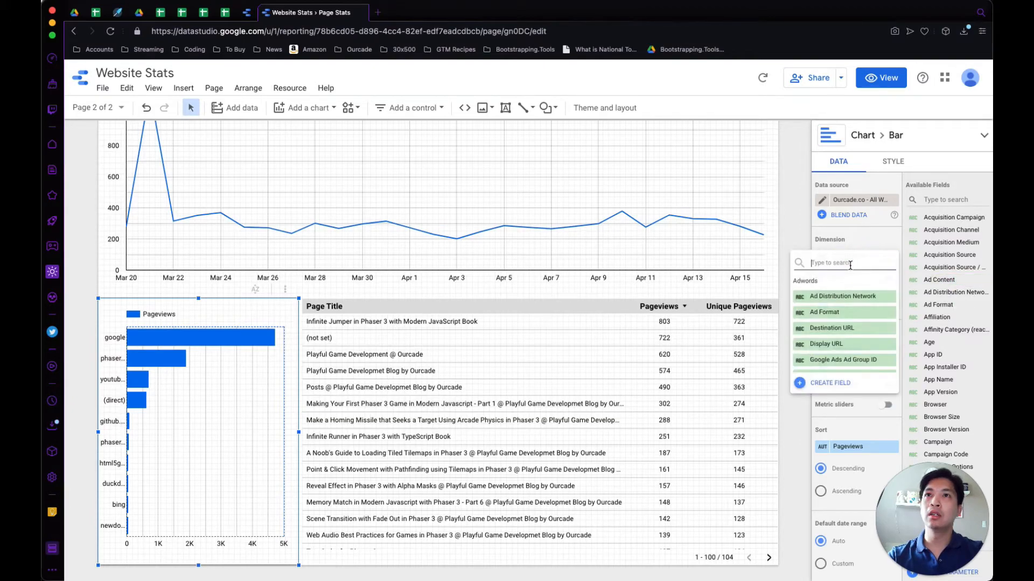
text(ref)
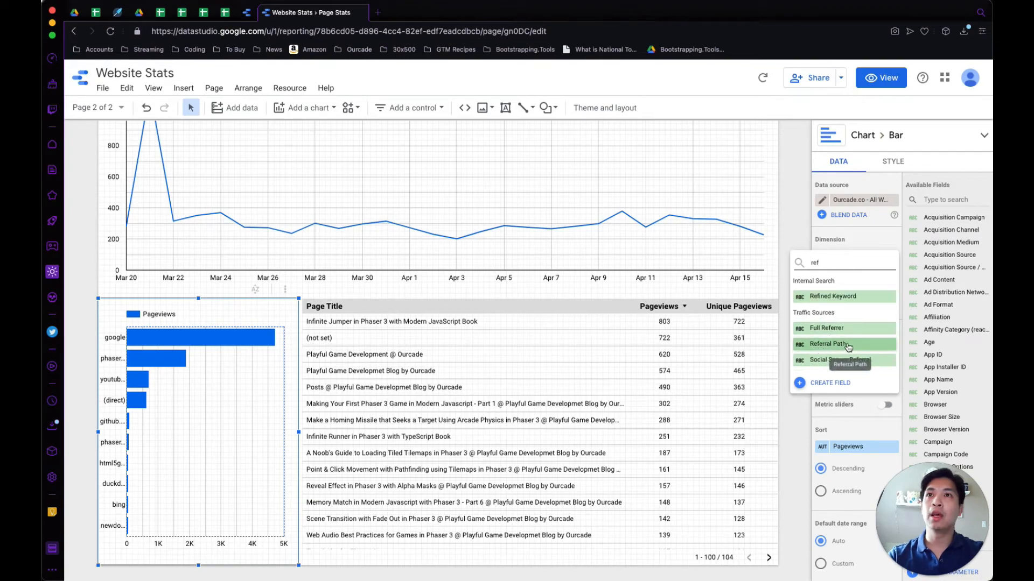
click(848, 345)
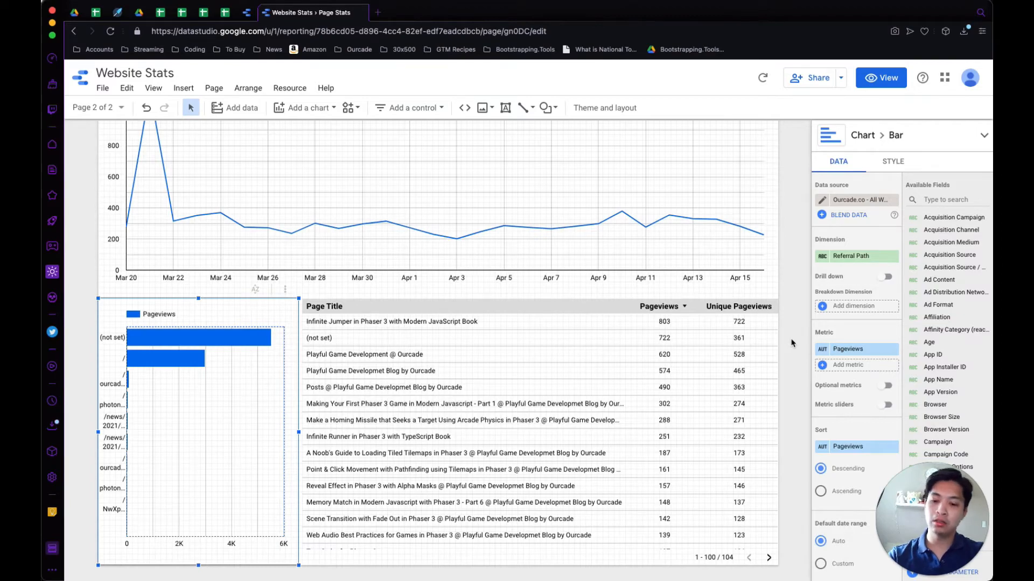
key(super+z)
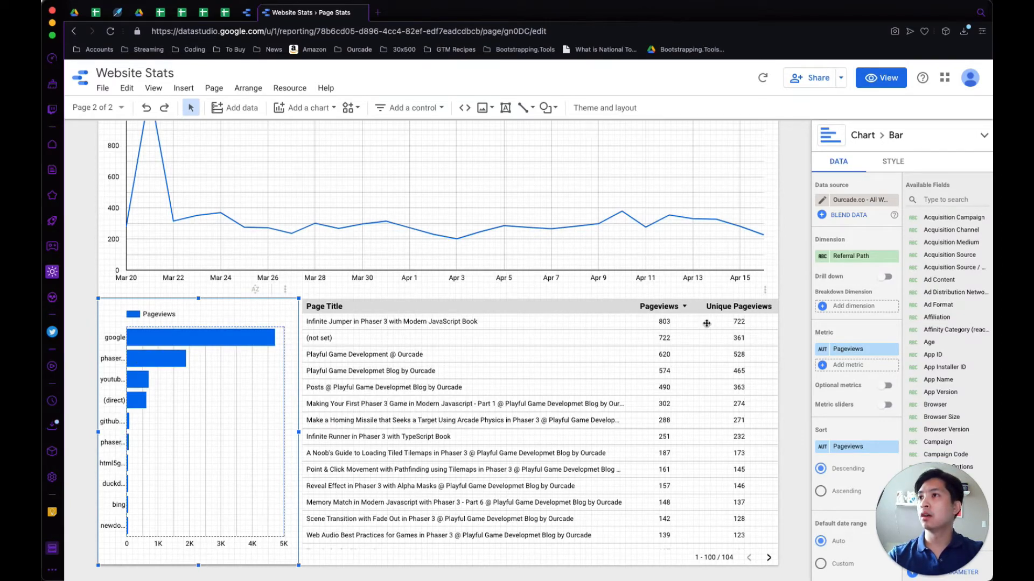
- Return to the User Stats page and open the report in view mode
click(793, 326)
scroll(786, 302, up, 3)
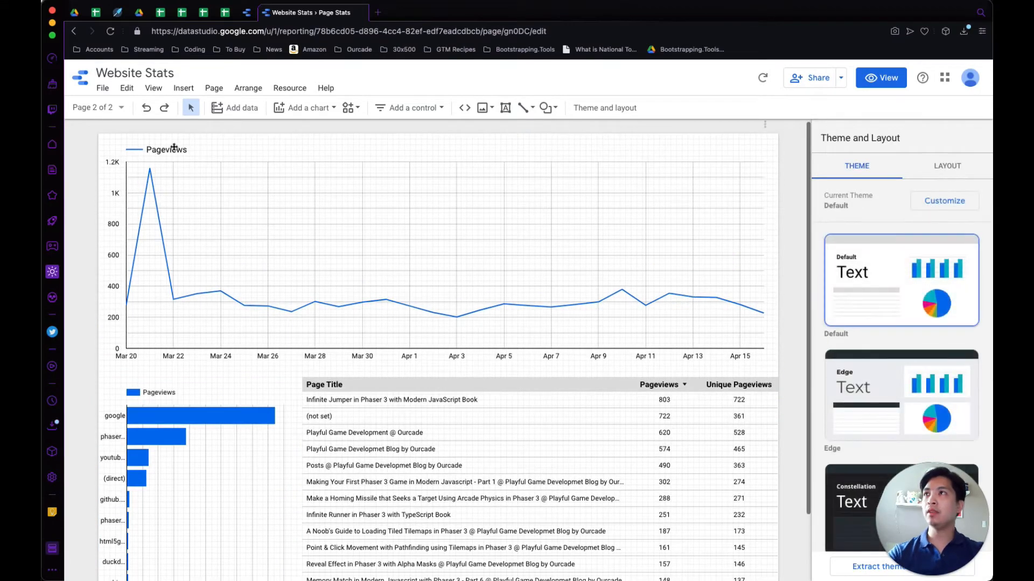
click(111, 110)
click(138, 164)
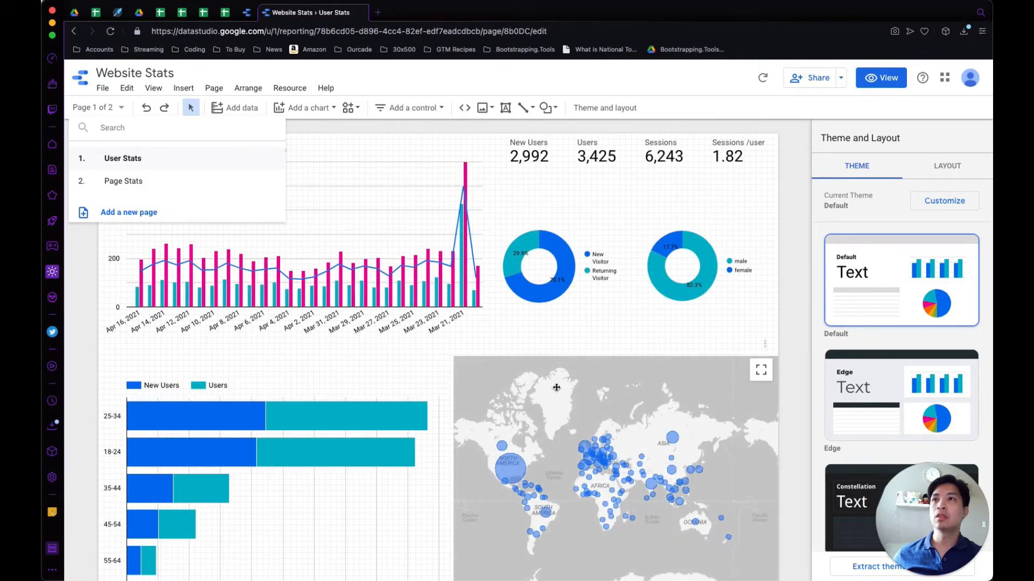
click(795, 333)
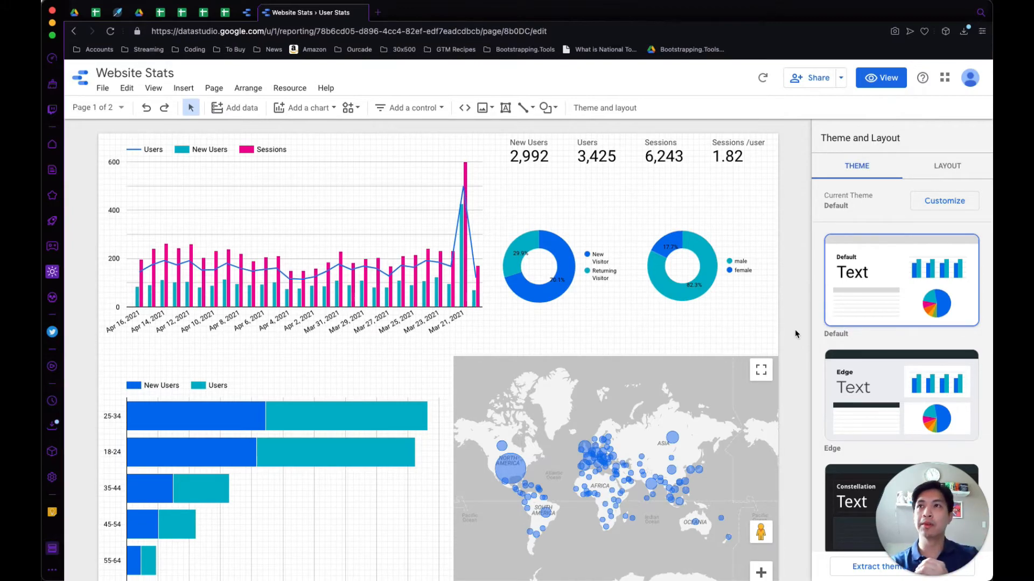
click(875, 79)
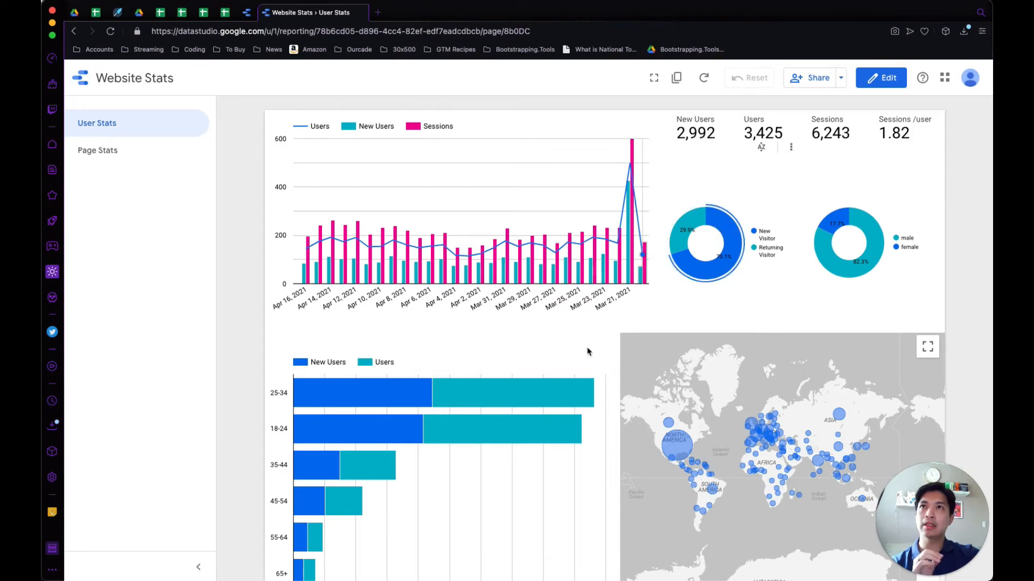
- Open the Page Stats page and examine its pageviews, referrer and page title charts with the page navigation collapsed and expanded again
click(439, 428)
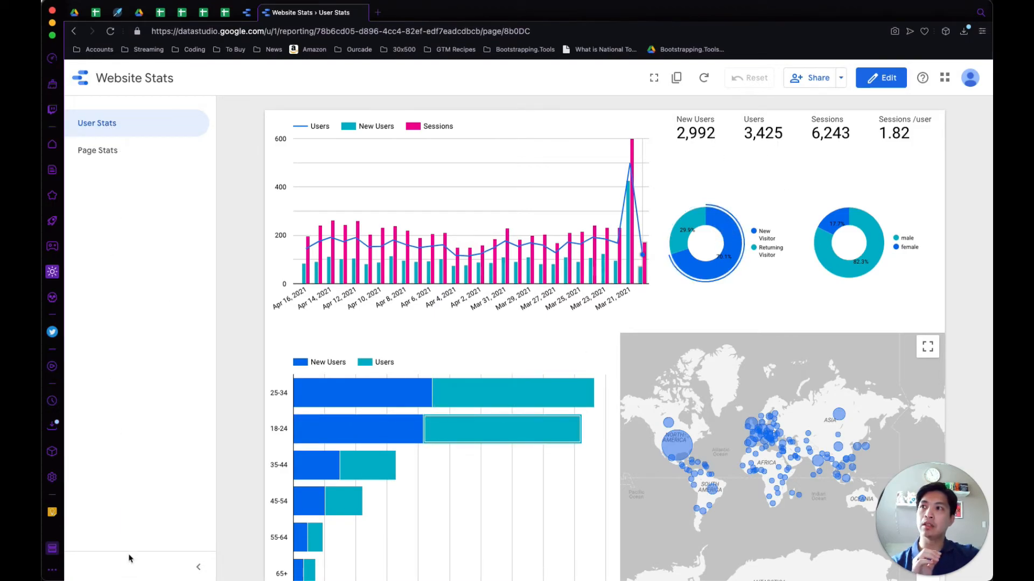
click(130, 154)
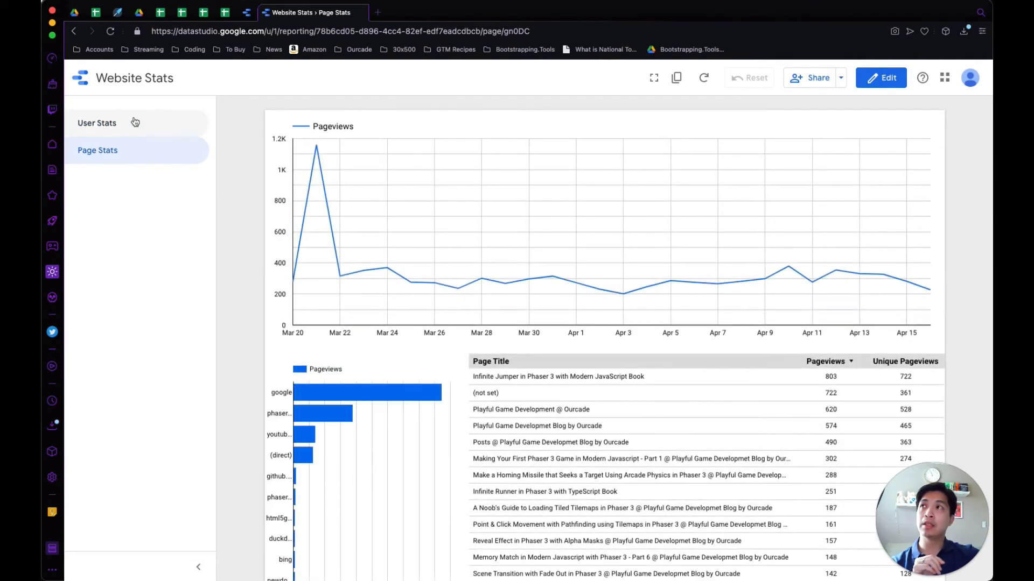
click(199, 569)
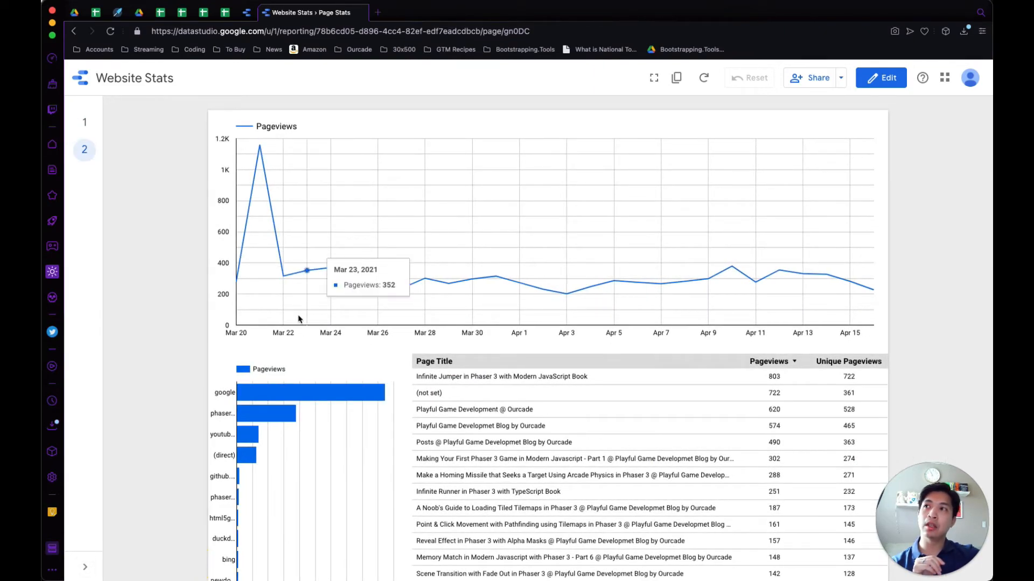
scroll(466, 453, down, 10)
scroll(466, 453, up, 10)
scroll(321, 452, down, 1)
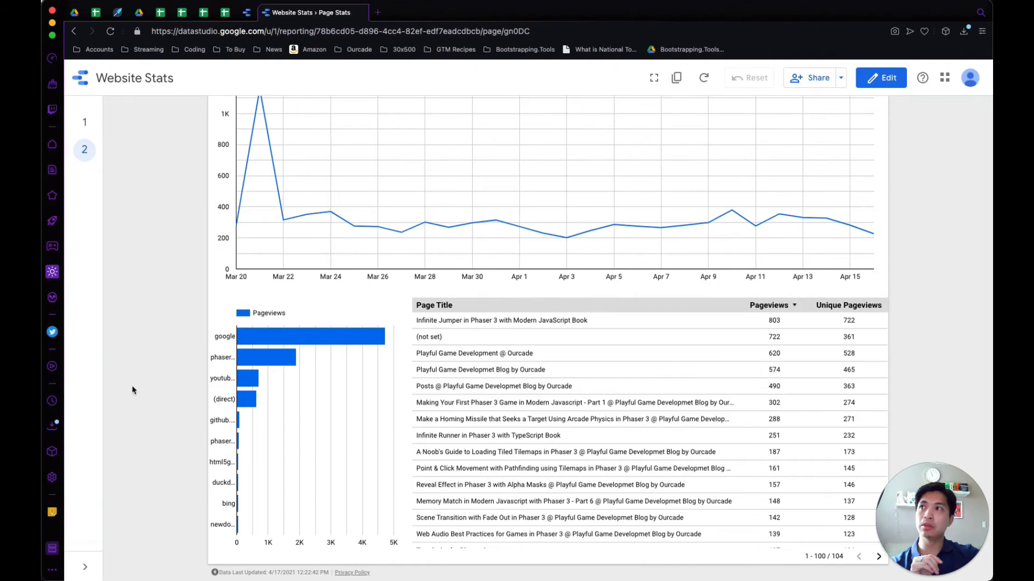
click(85, 567)
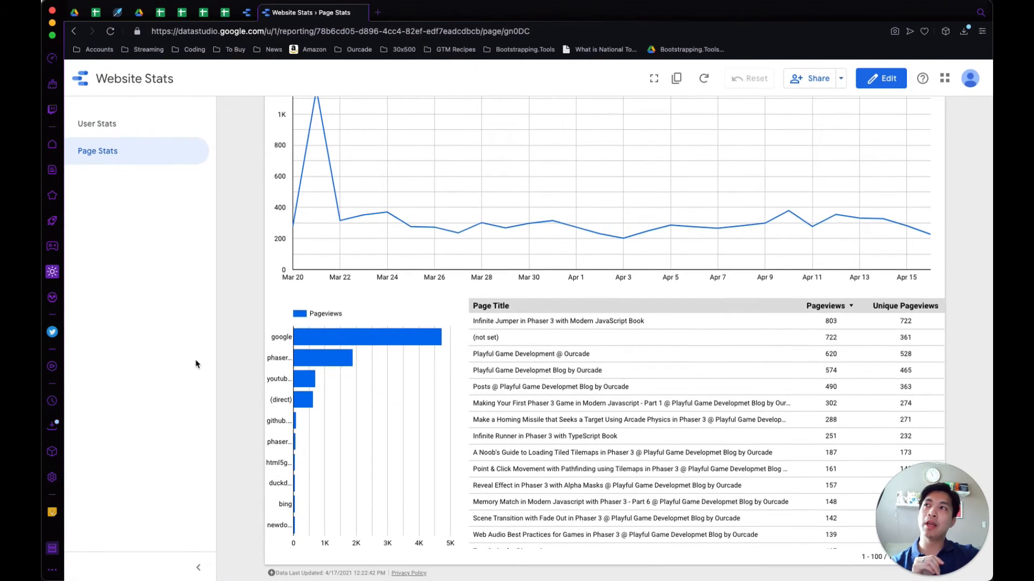
scroll(265, 274, up, 2)
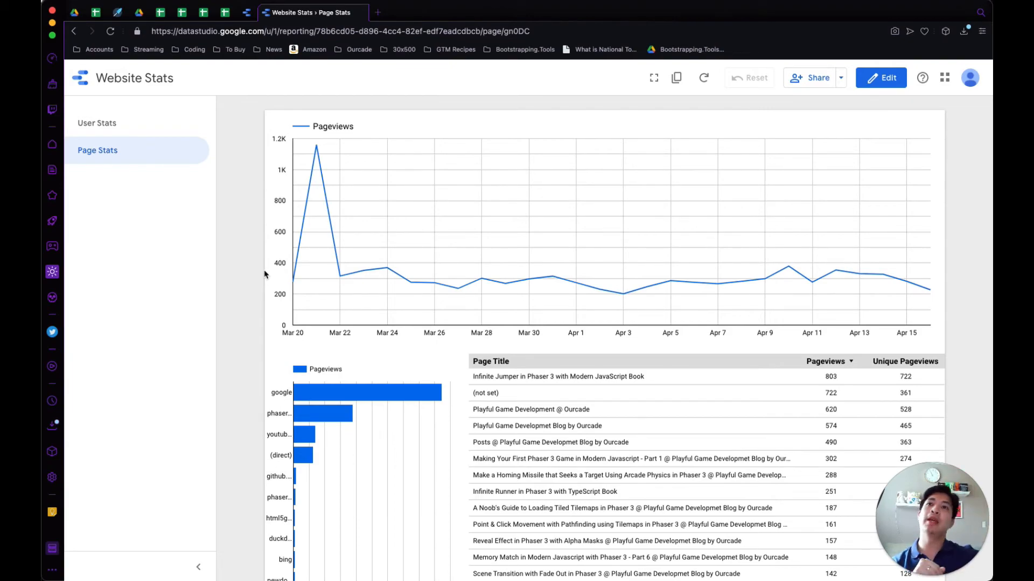
- Return to the User Stats page and switch the report back to edit mode
click(116, 128)
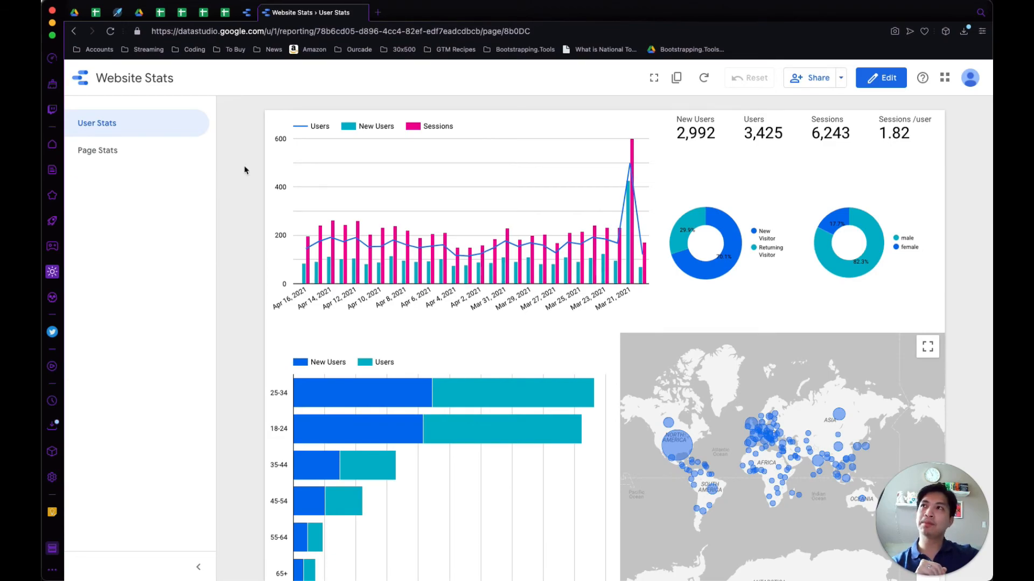
click(883, 79)
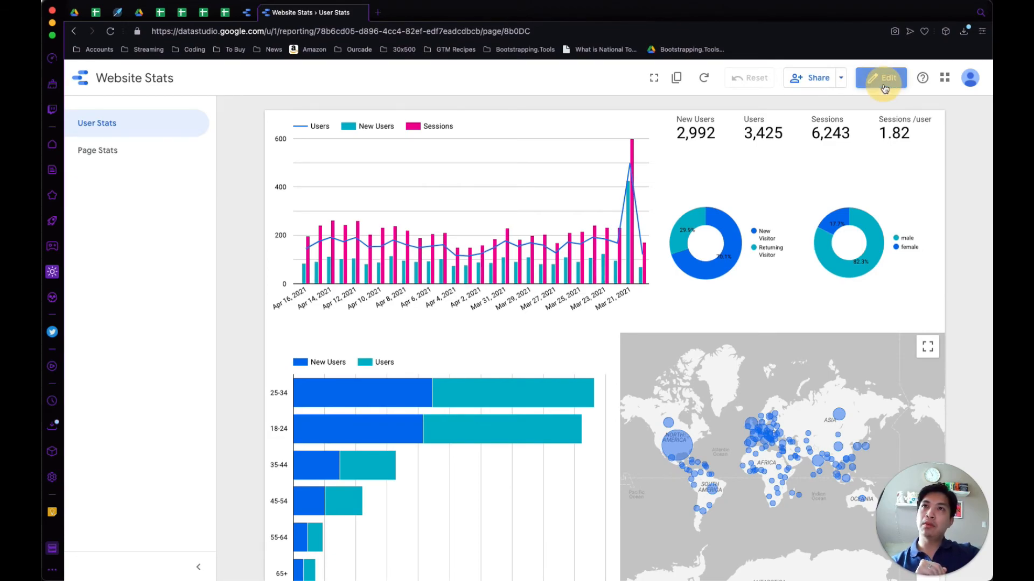